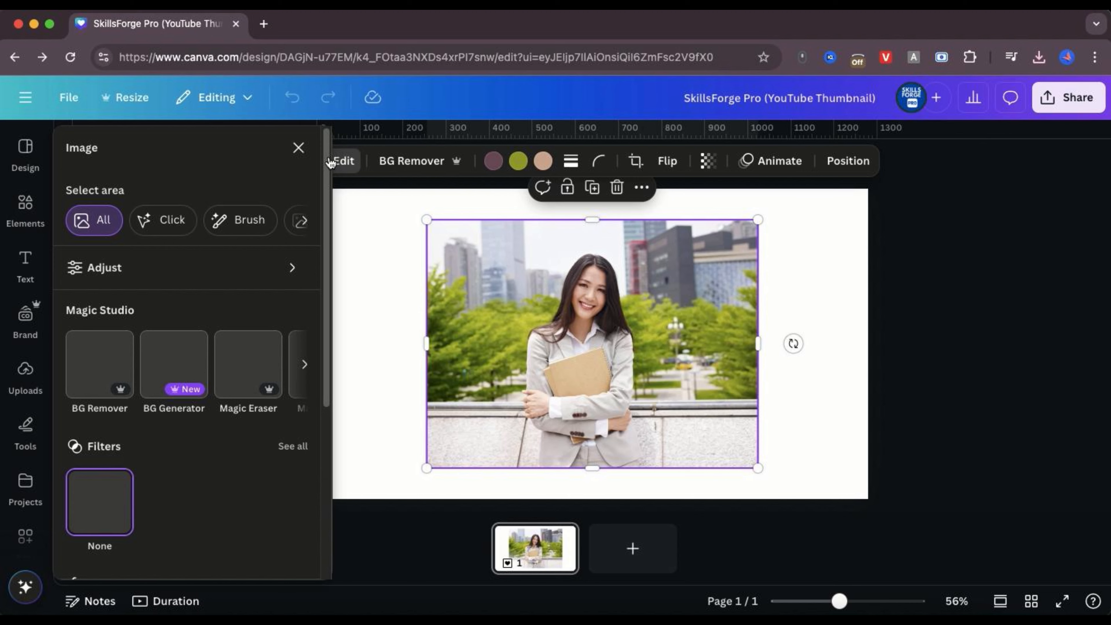
# Separate the woman from the photo's background with Magic Grab, using click selection to pick her whole figure
pyautogui.click(304, 421)
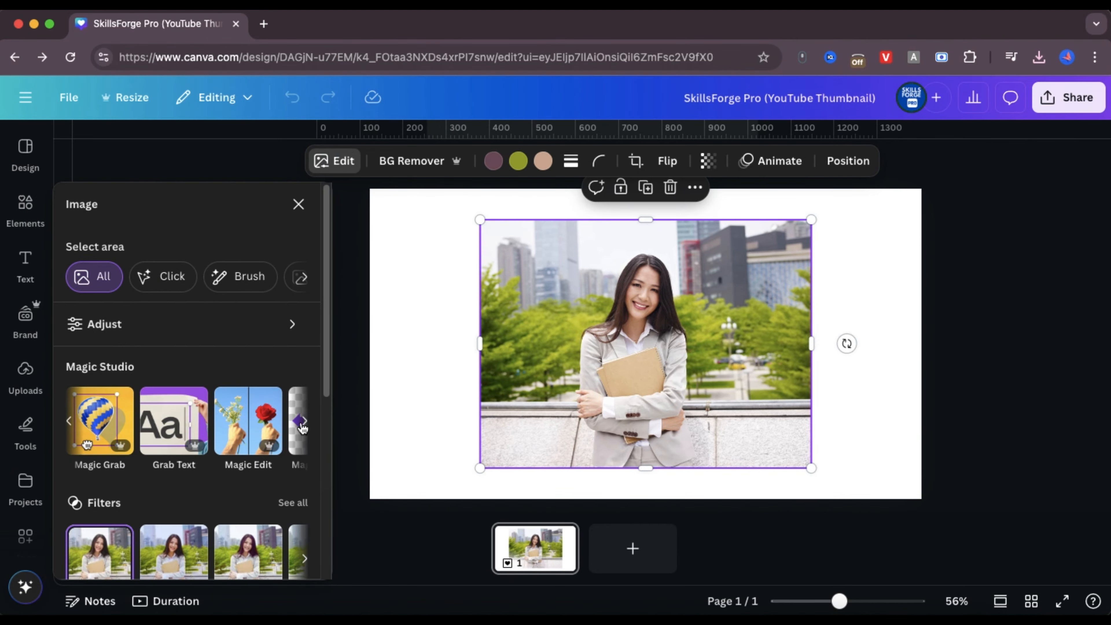
pyautogui.click(110, 420)
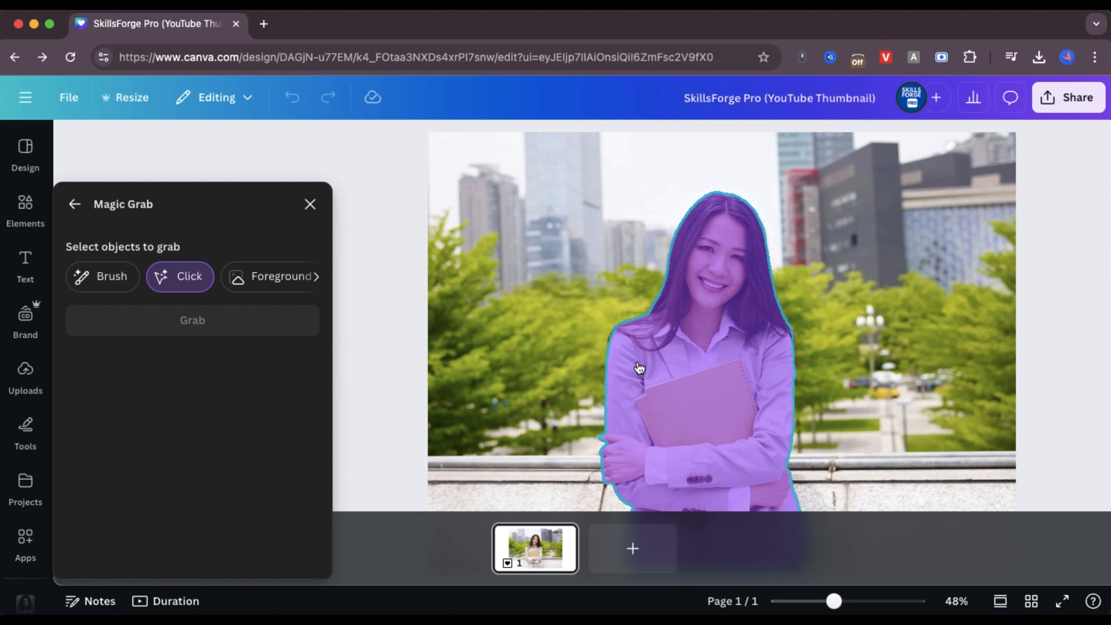
pyautogui.keyDown('ctrl'); pyautogui.scroll(-5, 648, 371); pyautogui.keyUp('ctrl')
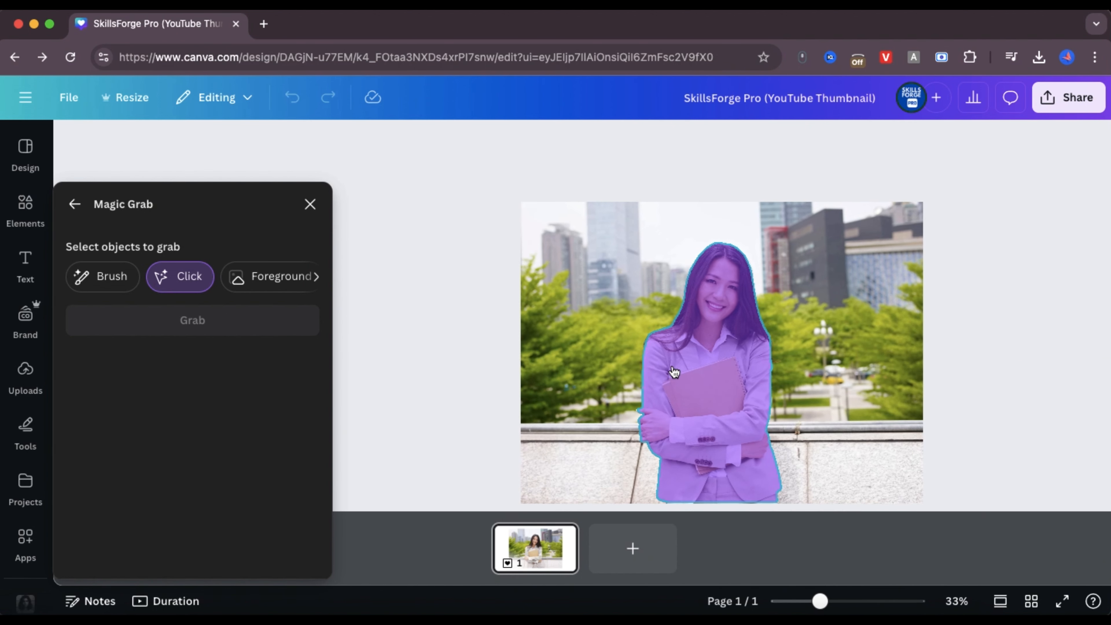
pyautogui.click(715, 366)
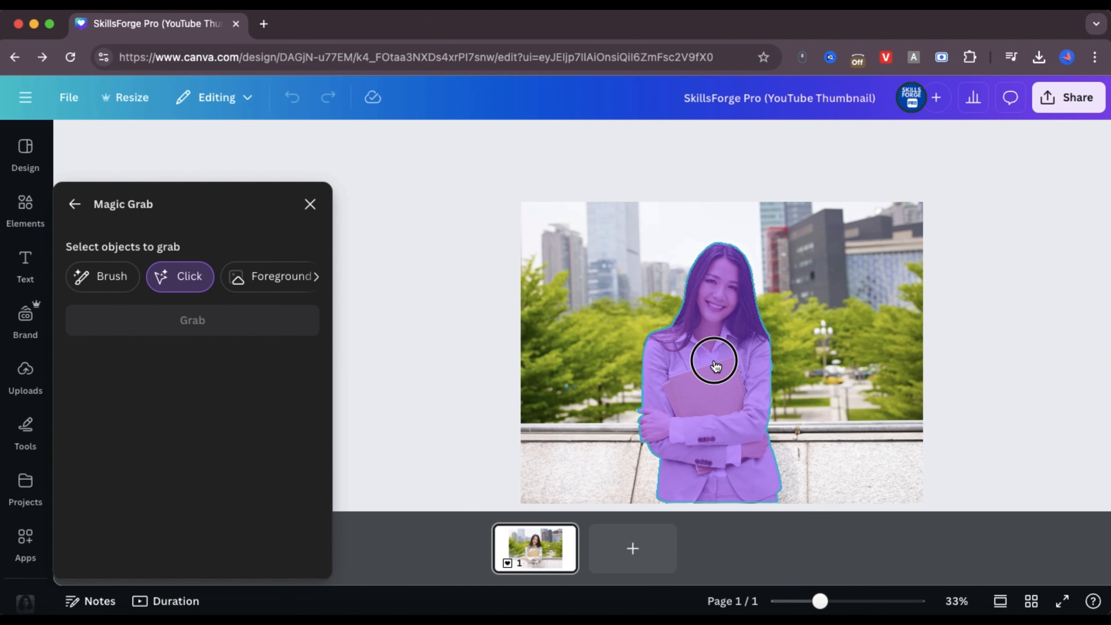
pyautogui.click(268, 322)
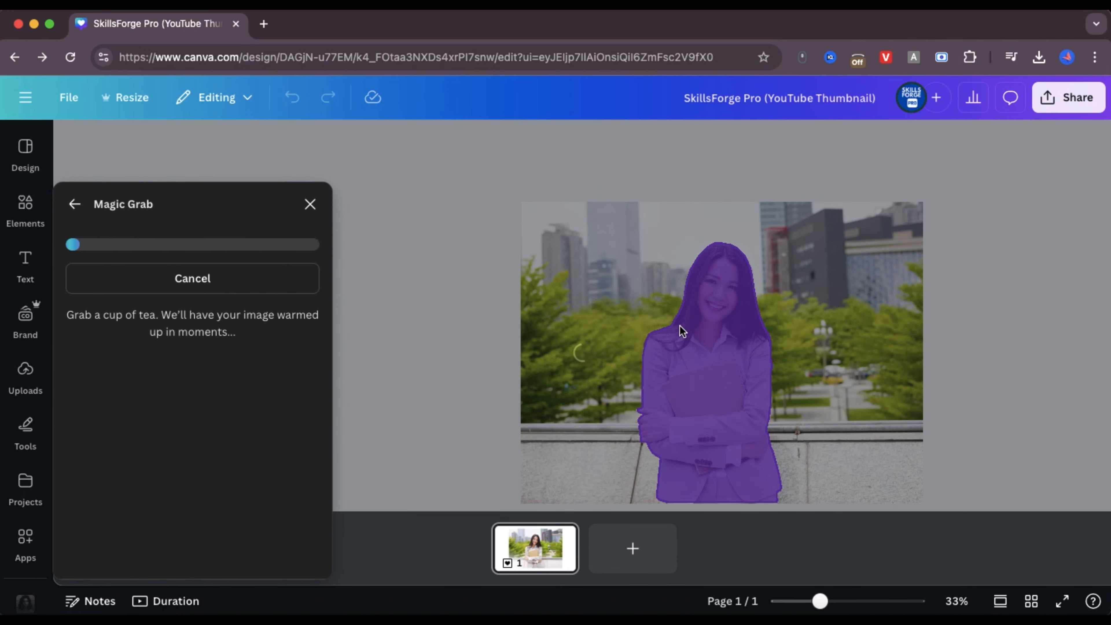
pyautogui.keyDown('ctrl'); pyautogui.scroll(-3, 679, 324); pyautogui.keyUp('ctrl')
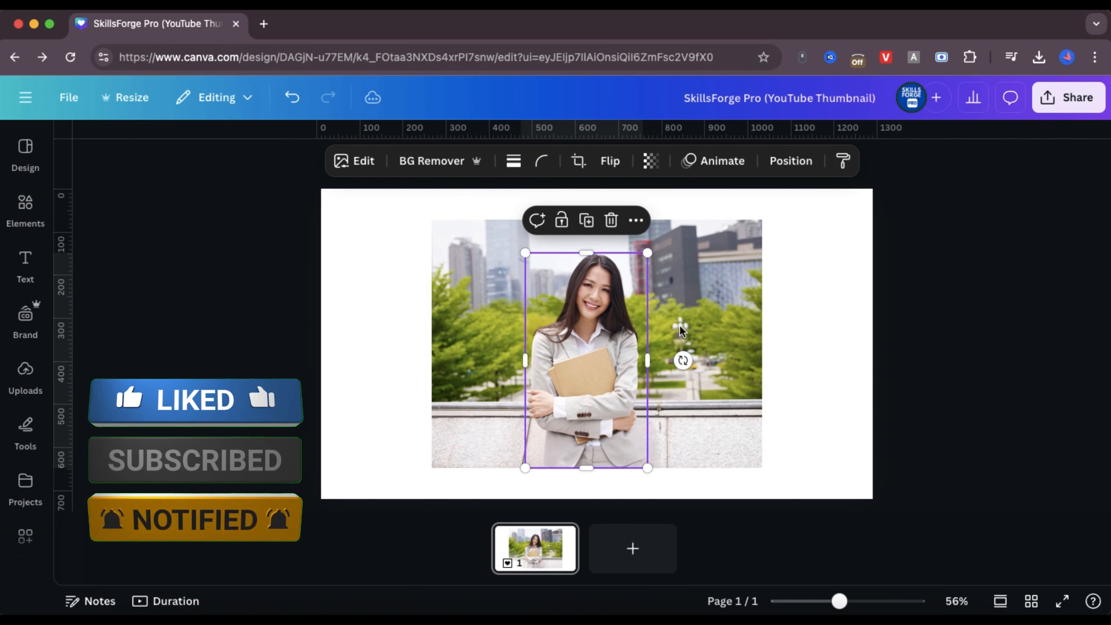
pyautogui.moveTo(584, 329); pyautogui.dragTo(626, 329)
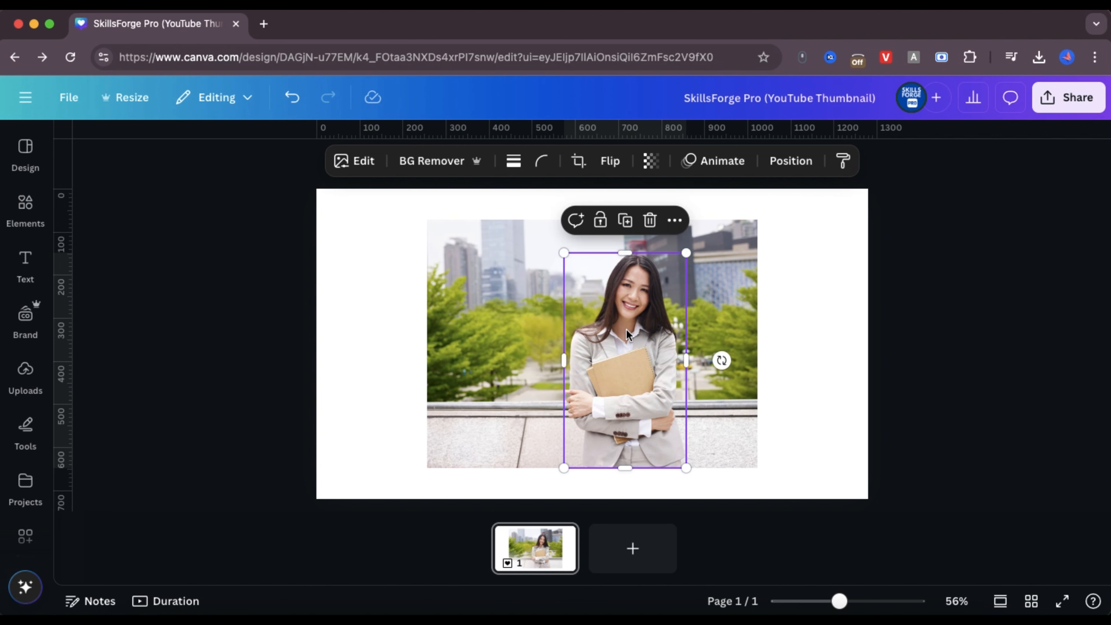
pyautogui.press('super+z')
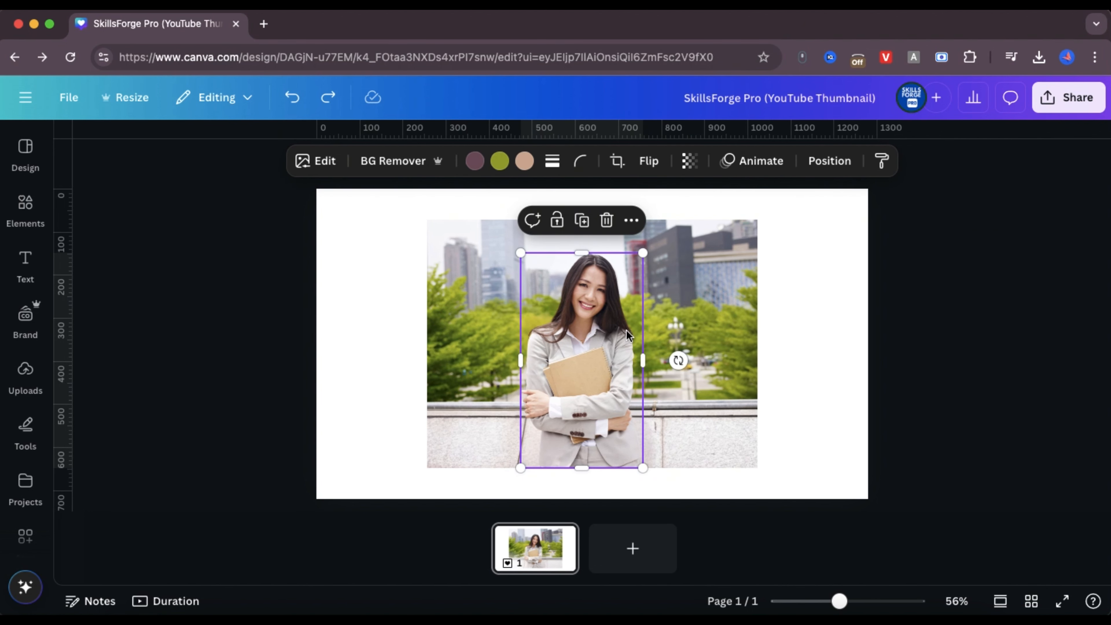
# Round the corners of the background photo behind the woman to 31
pyautogui.click(717, 251)
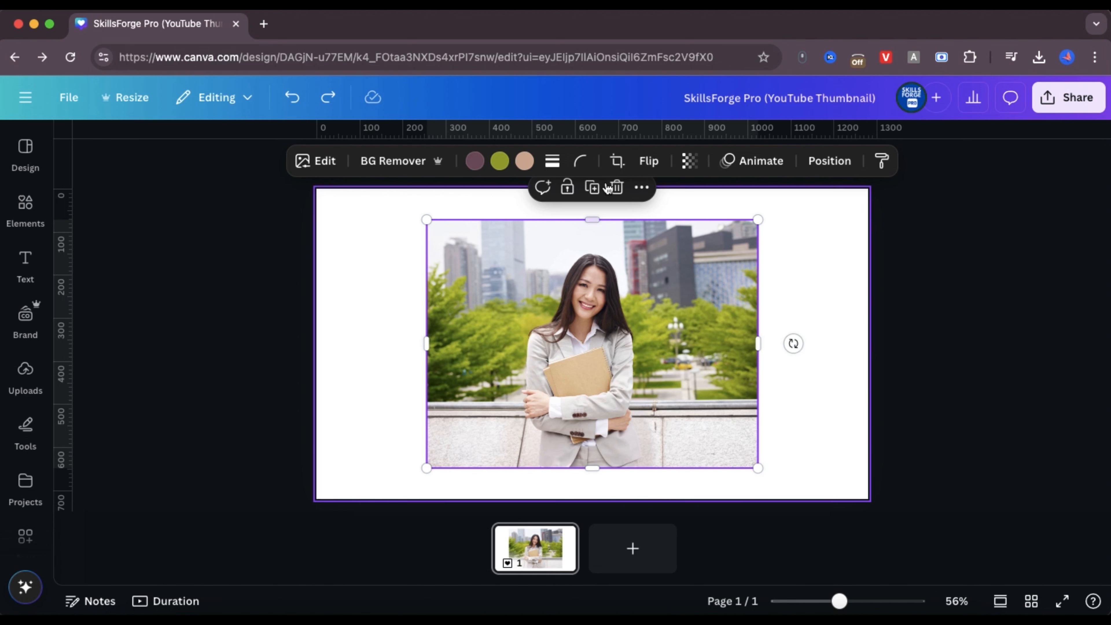
pyautogui.click(580, 163)
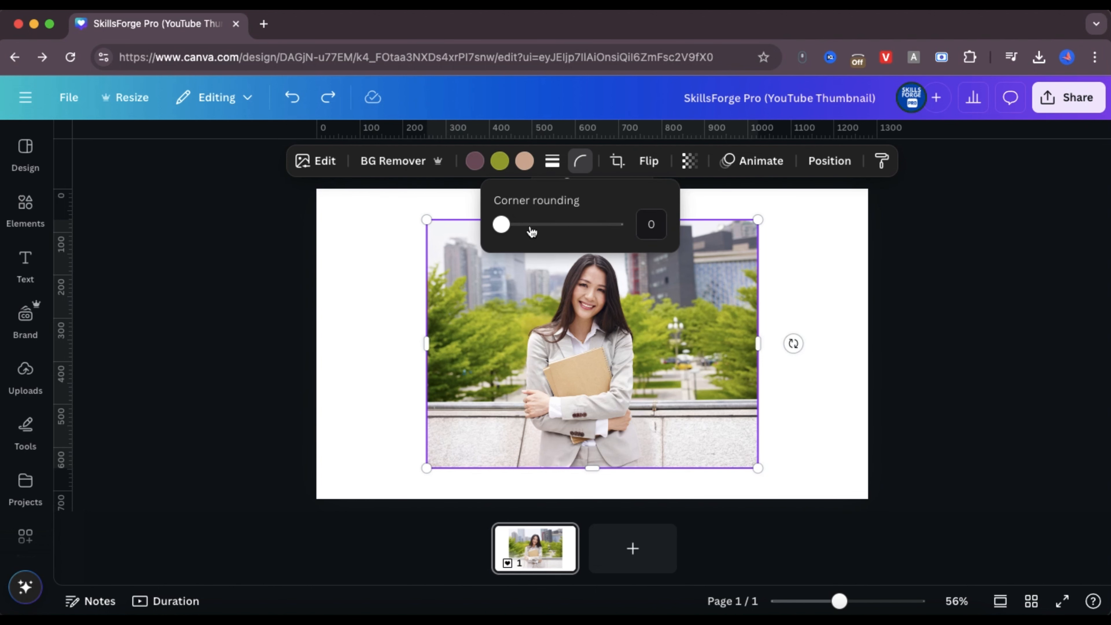
pyautogui.moveTo(508, 227); pyautogui.dragTo(538, 228)
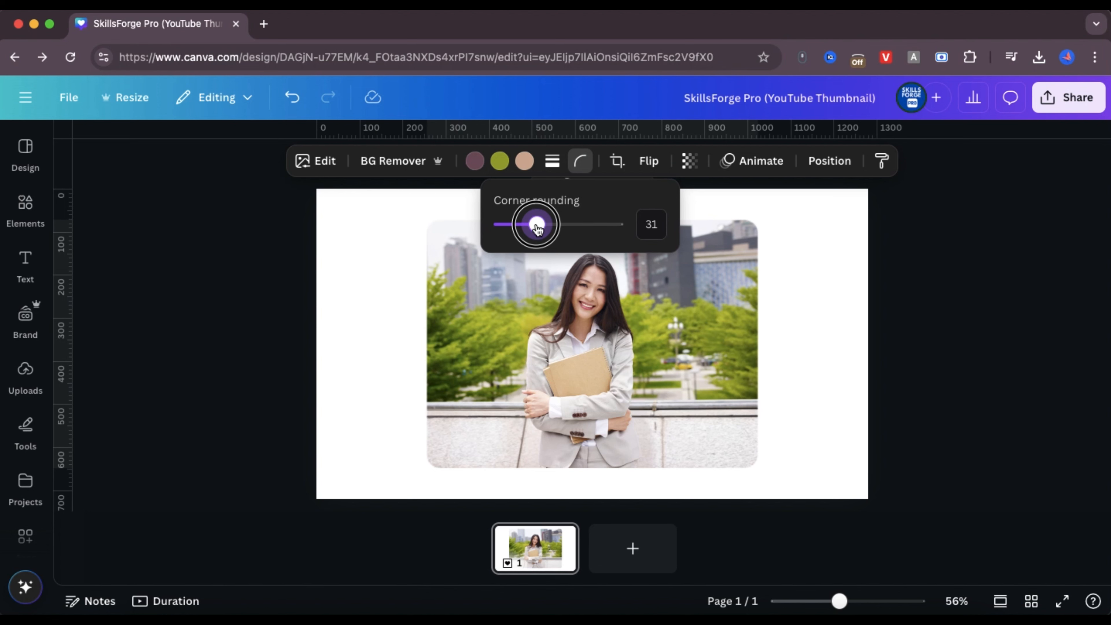
pyautogui.click(695, 288)
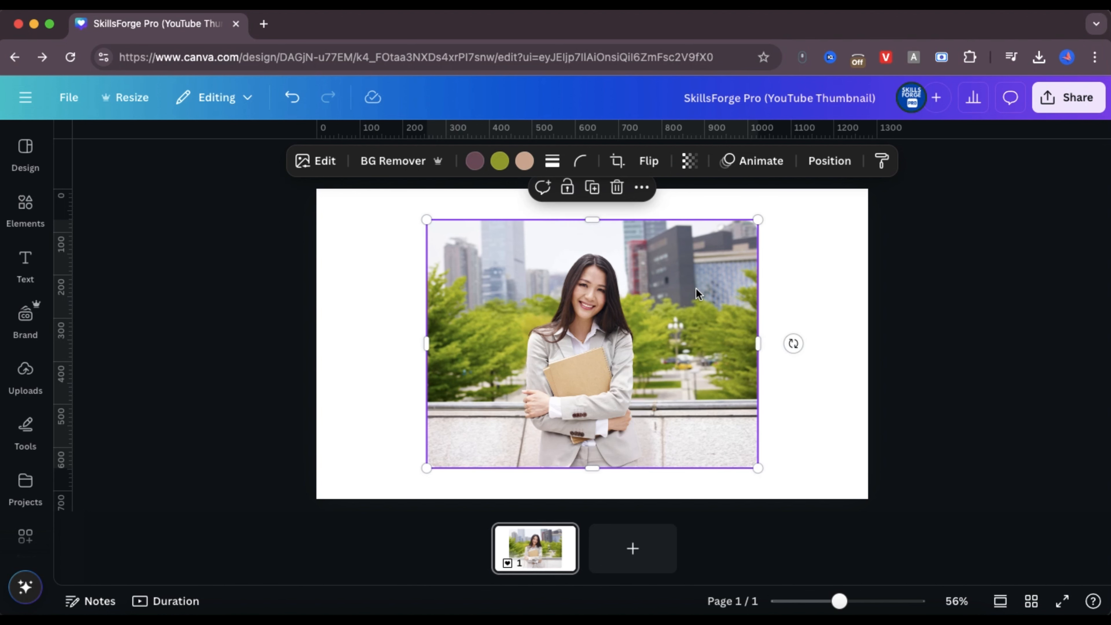
# Crop the background photo's upper edge to the woman's shoulder level and bring both side edges inward, leaving her head sticking out
pyautogui.moveTo(591, 221); pyautogui.dragTo(594, 320)
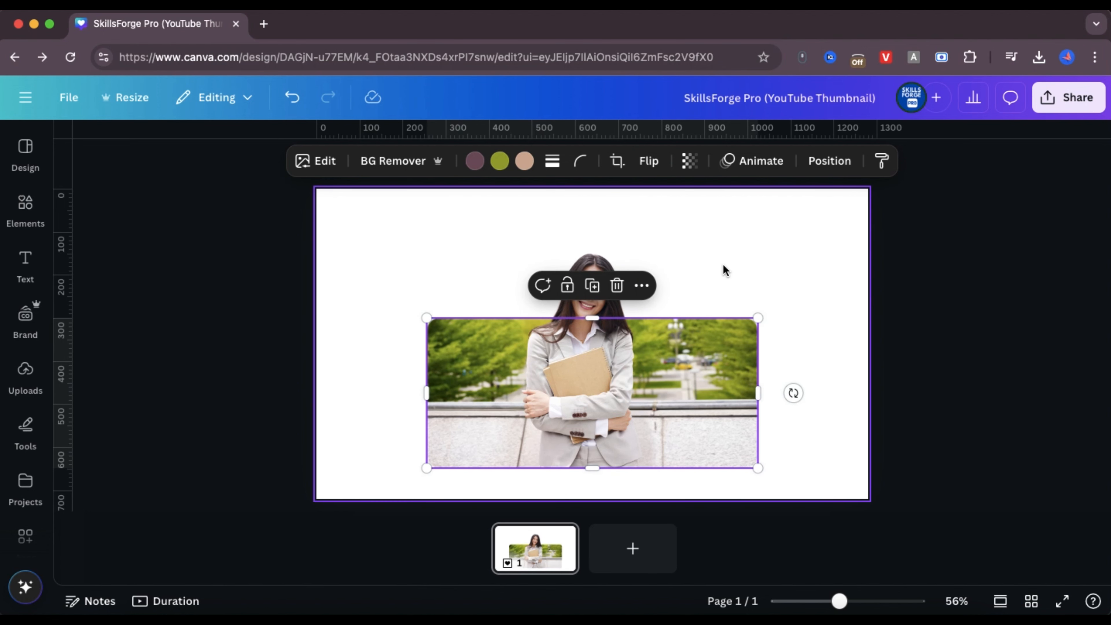
pyautogui.click(723, 264)
pyautogui.click(709, 383)
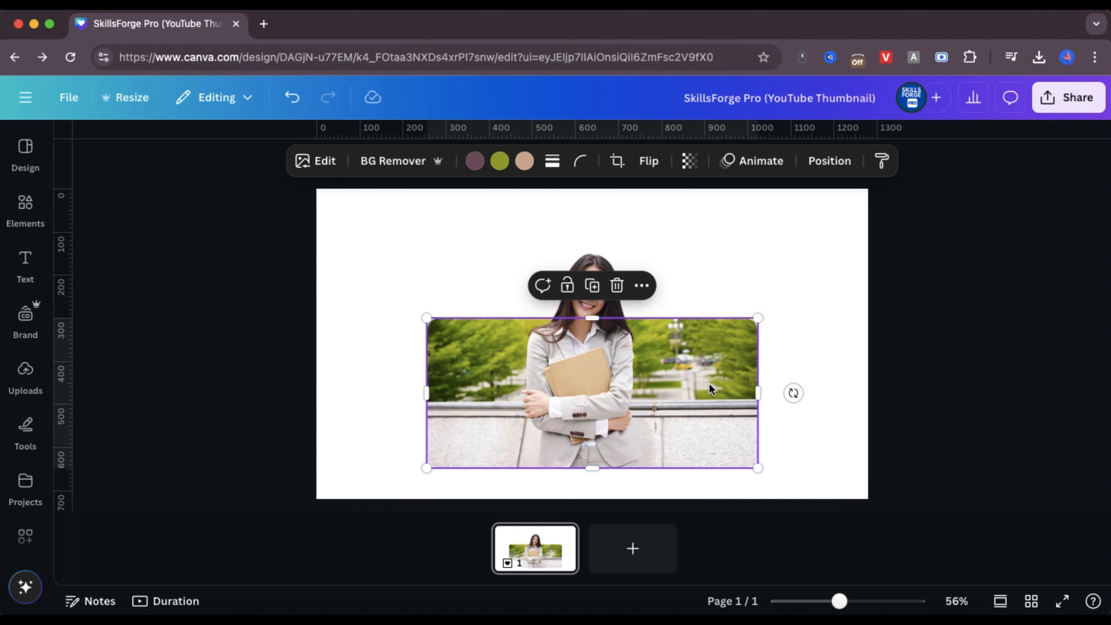
pyautogui.moveTo(757, 392); pyautogui.dragTo(703, 391)
pyautogui.moveTo(427, 391); pyautogui.dragTo(456, 392)
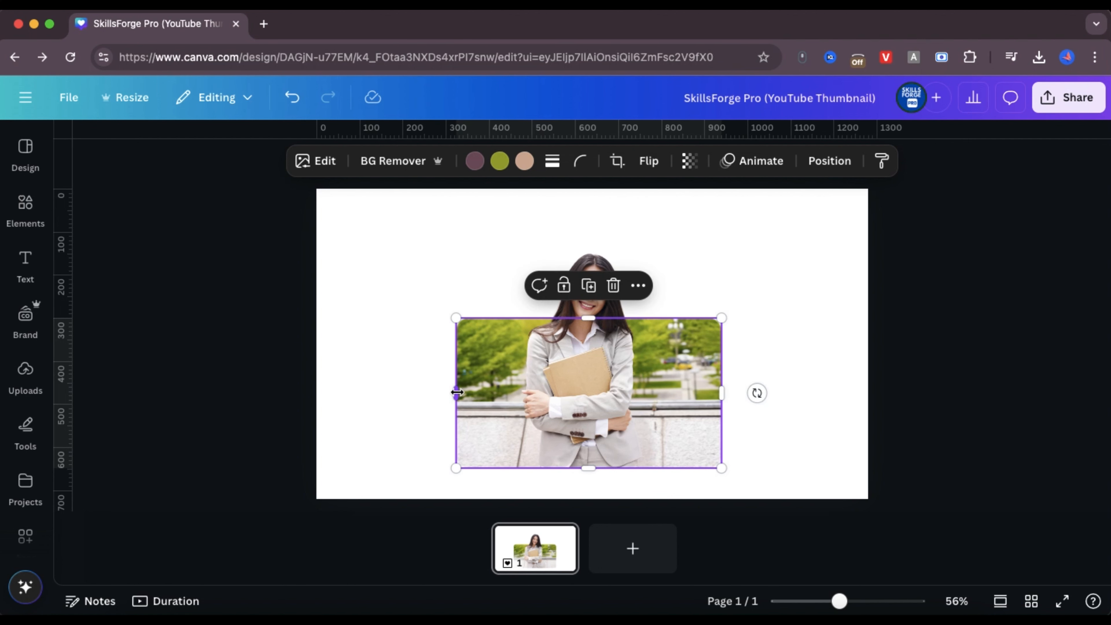
pyautogui.click(611, 368)
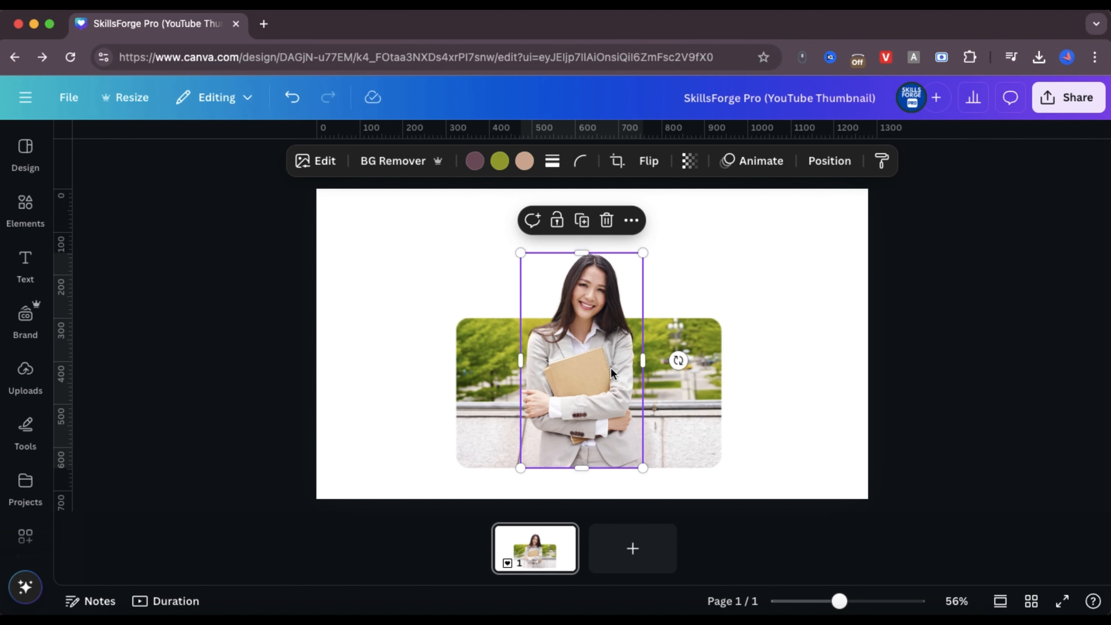
pyautogui.keyDown('shift'); pyautogui.click(707, 365); pyautogui.keyUp('shift')
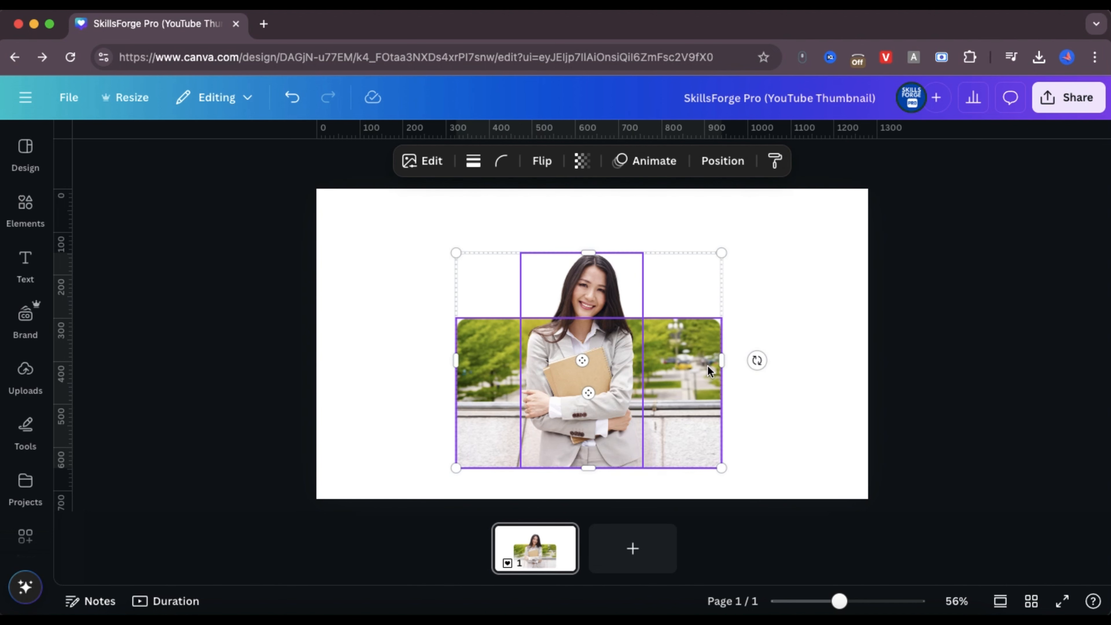
pyautogui.click(775, 345)
# Apply the Violet duotone effect to the cropped background photo and deselect it
pyautogui.click(696, 342)
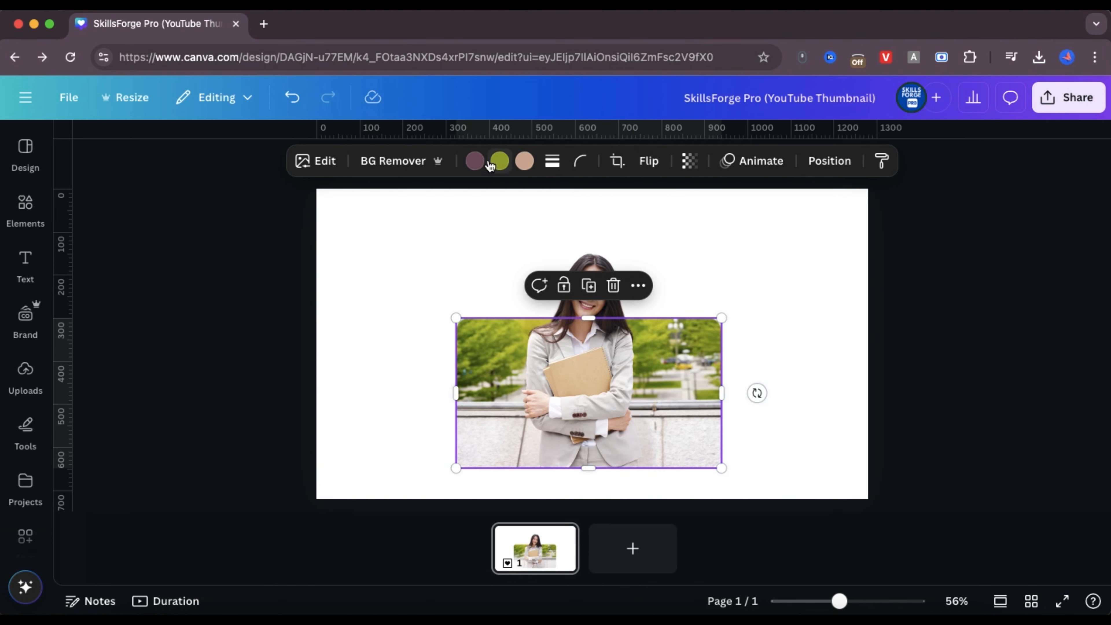
pyautogui.click(319, 162)
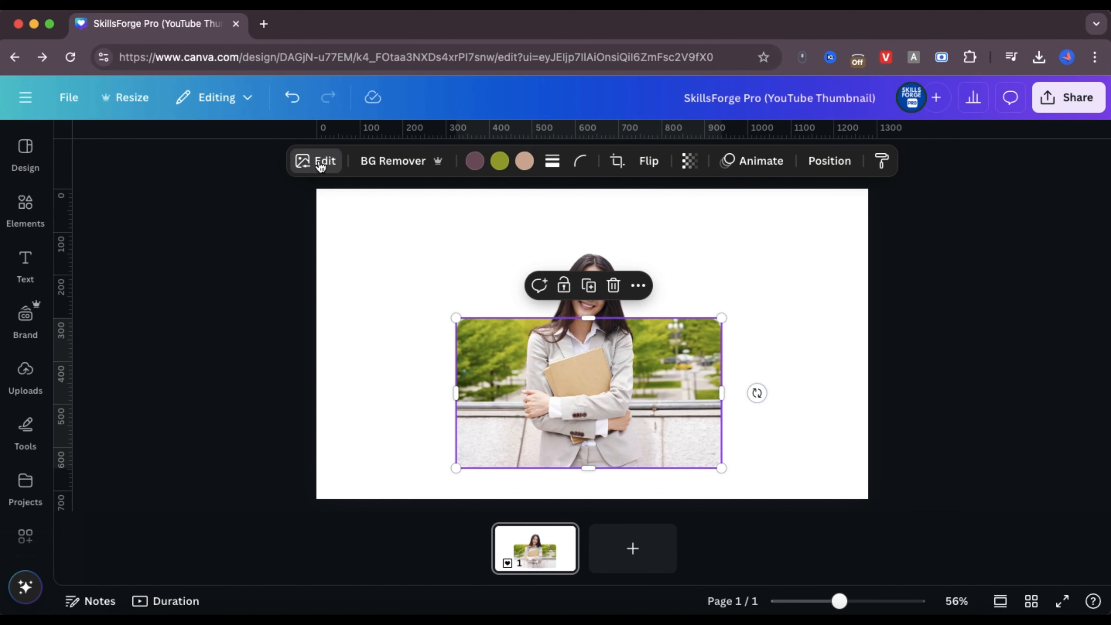
pyautogui.scroll(-1, 201, 336)
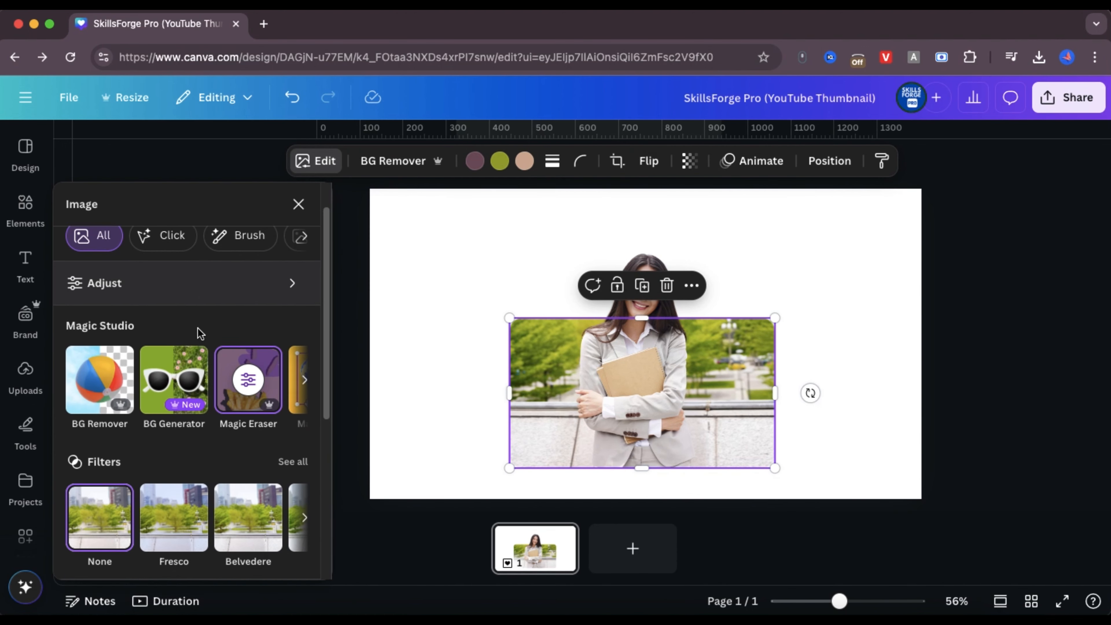
pyautogui.scroll(1, 198, 330)
pyautogui.click(298, 206)
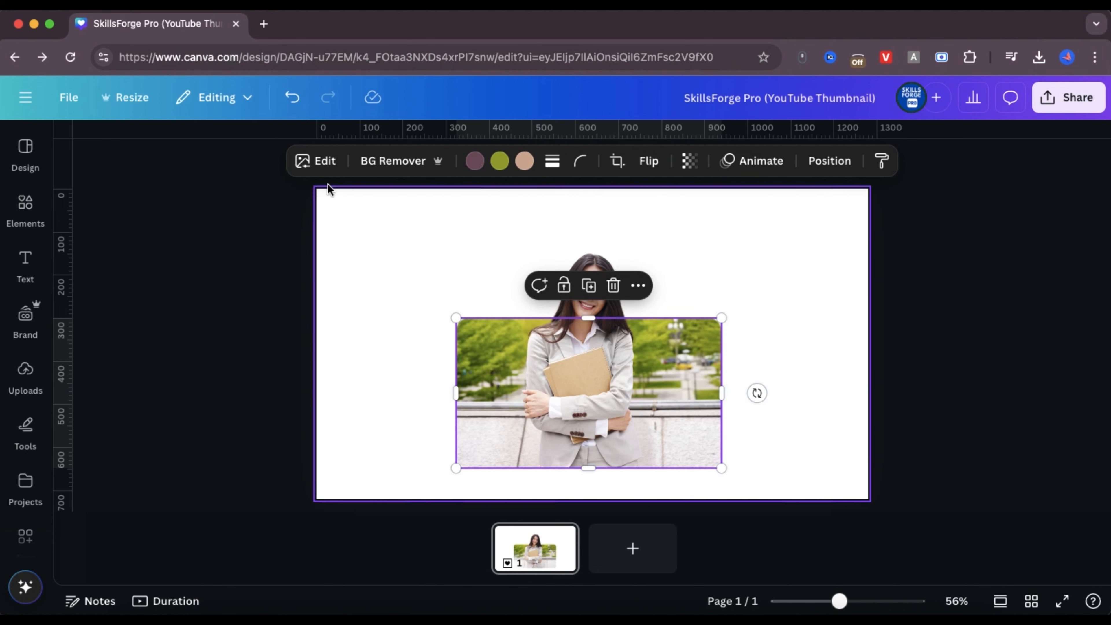
pyautogui.click(306, 161)
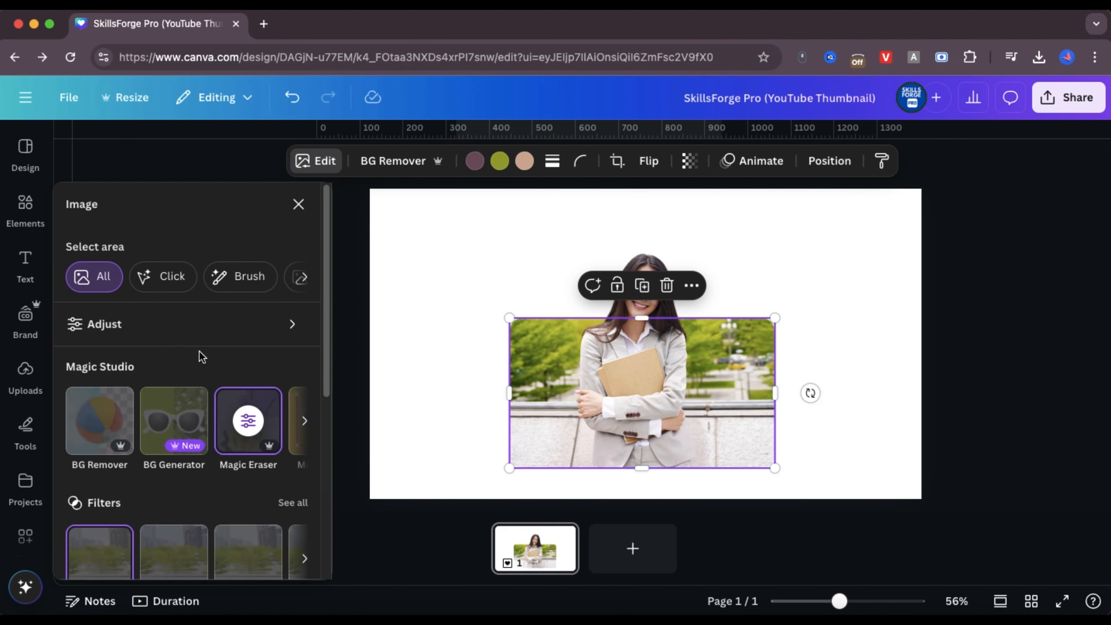
pyautogui.scroll(-5, 192, 346)
pyautogui.scroll(-3, 189, 344)
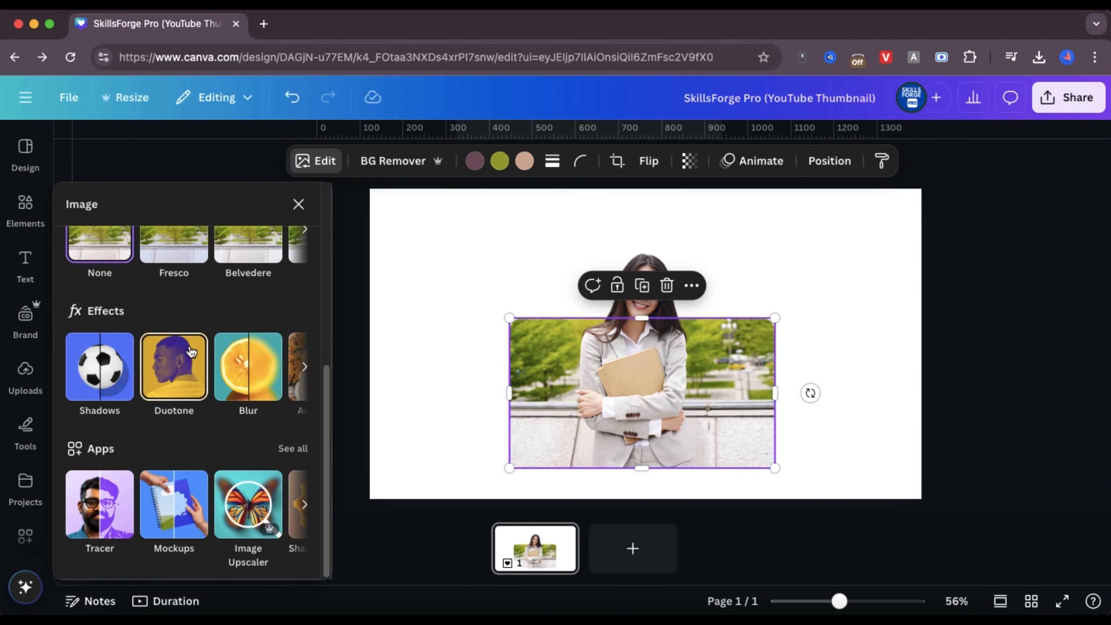
pyautogui.click(180, 375)
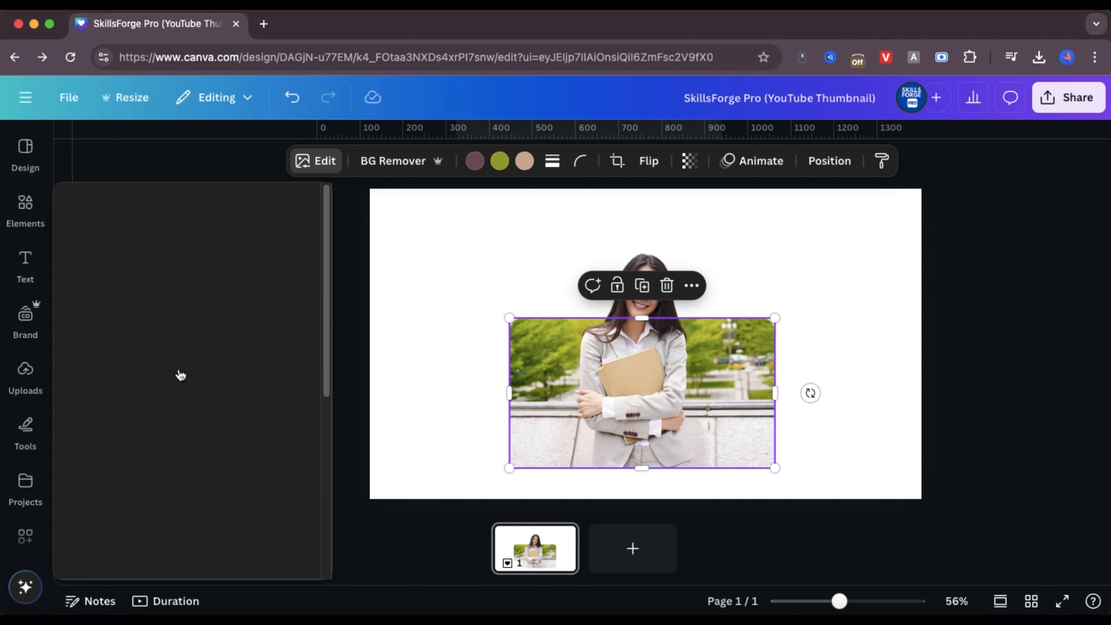
pyautogui.scroll(-3, 205, 398)
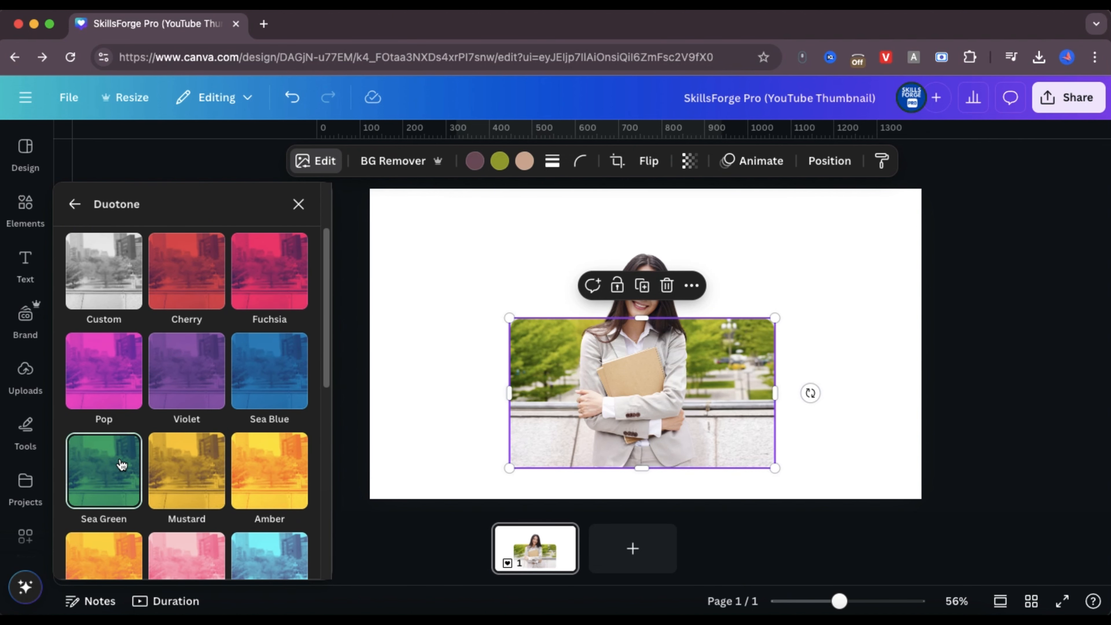
pyautogui.click(186, 372)
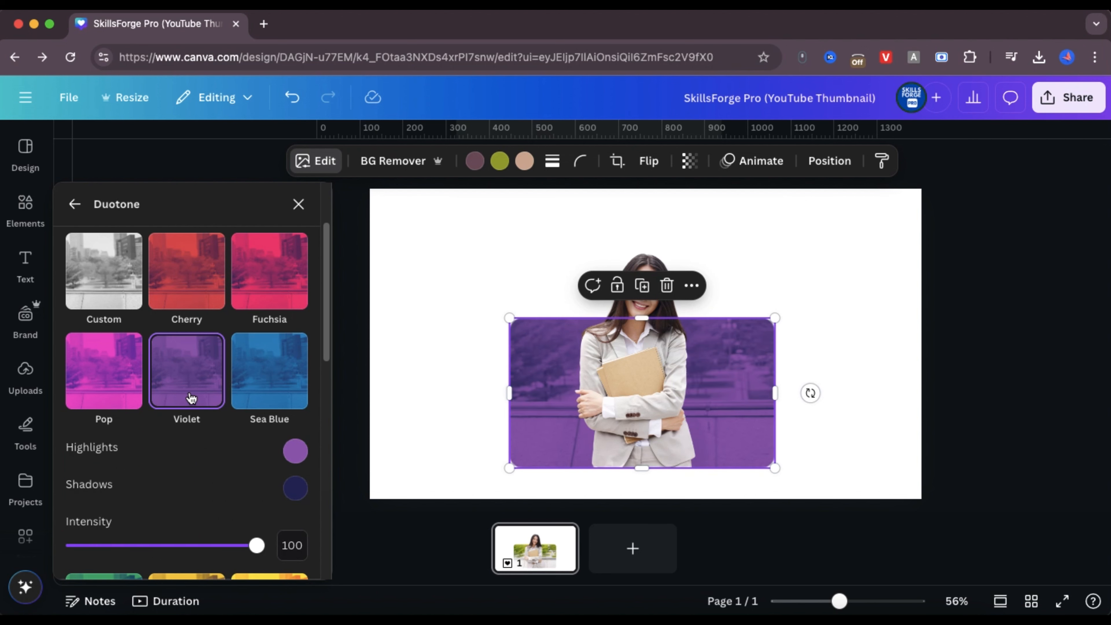
pyautogui.click(820, 371)
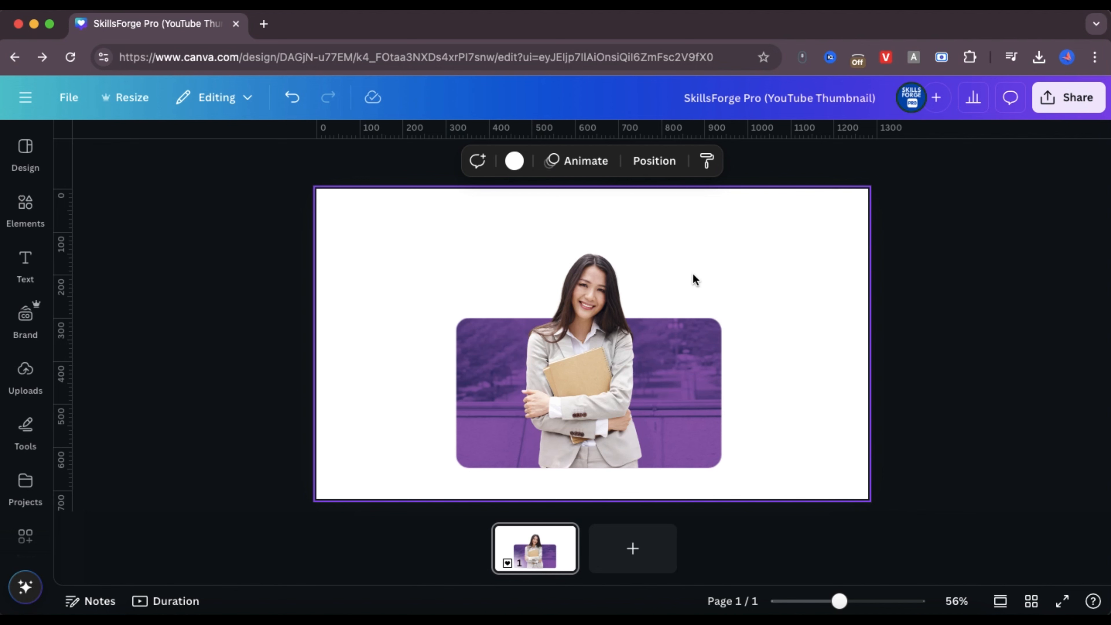
# Add a heading to the page with the text "UNIVERSITY"
pyautogui.click(25, 260)
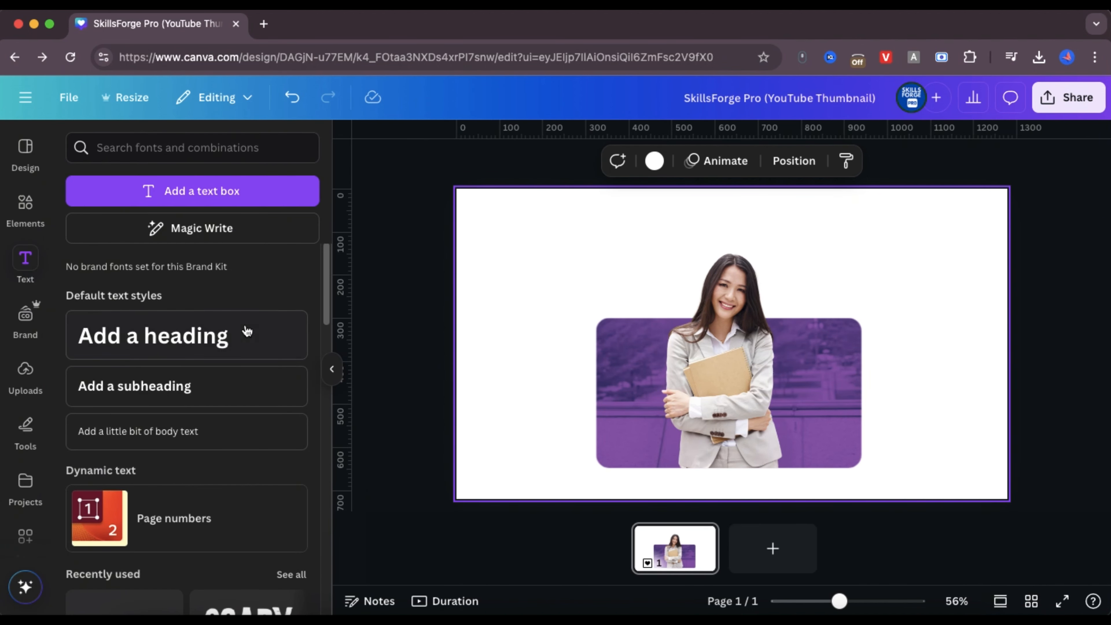
pyautogui.click(229, 334)
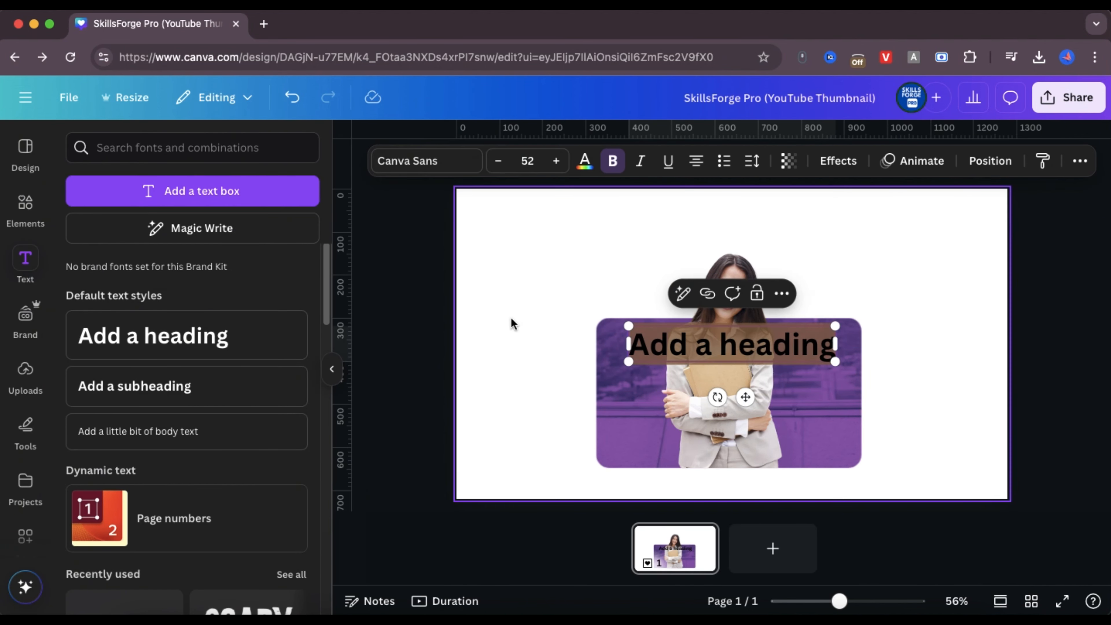
pyautogui.click(683, 341)
pyautogui.tripleClick(683, 341)
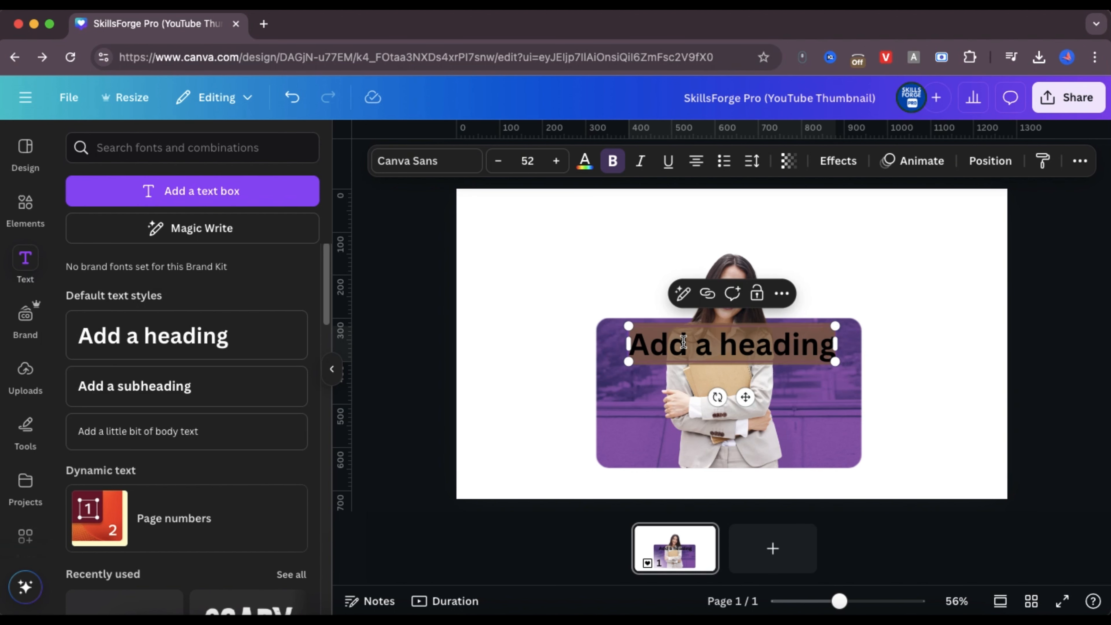
pyautogui.write('UNIVERS')
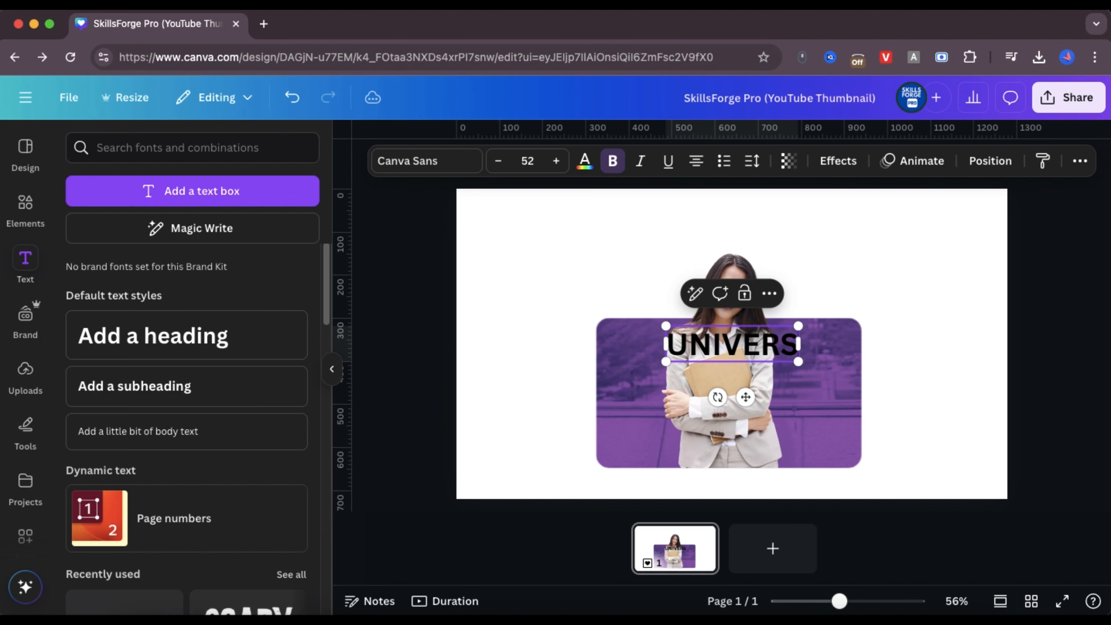
pyautogui.write('ITY')
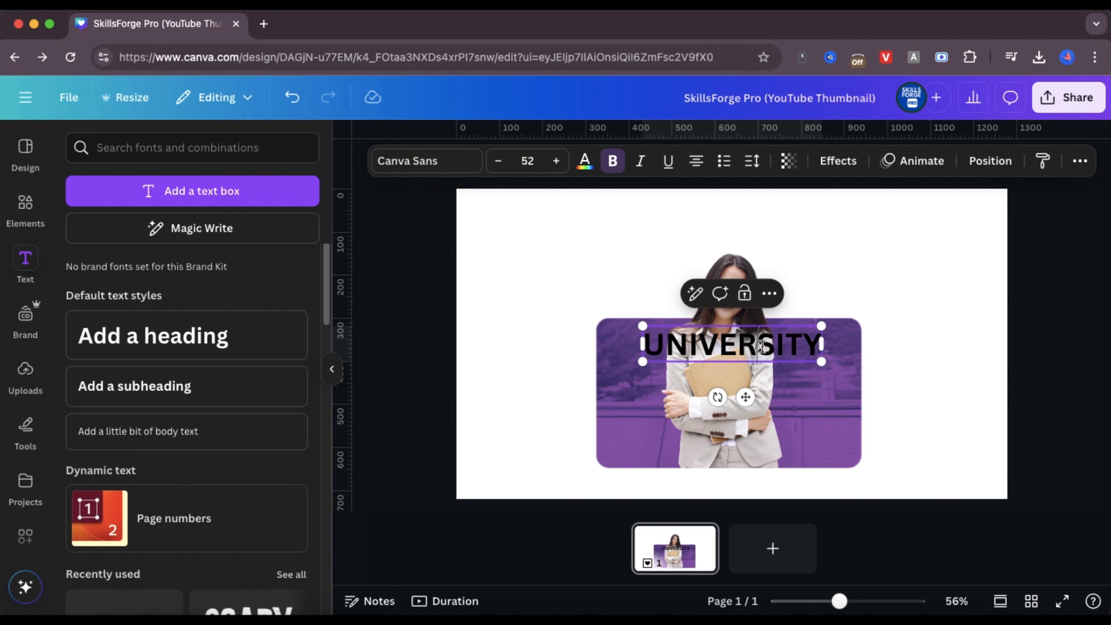
# Format the UNIVERSITY heading in League Spartan at font size 80
pyautogui.tripleClick(761, 346)
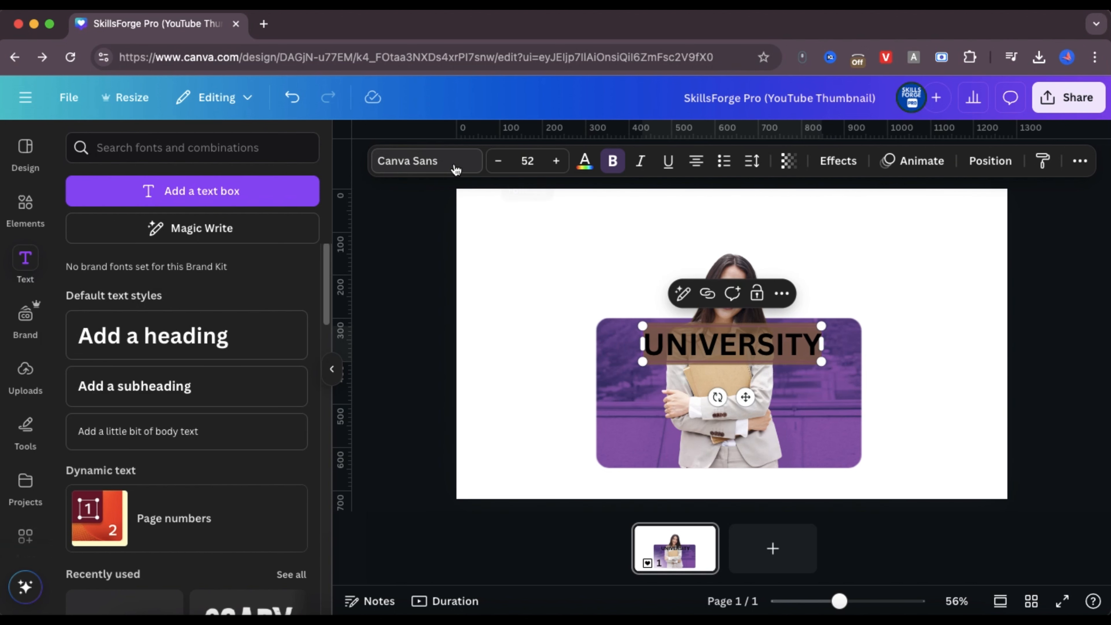
pyautogui.click(427, 160)
pyautogui.scroll(-1, 238, 412)
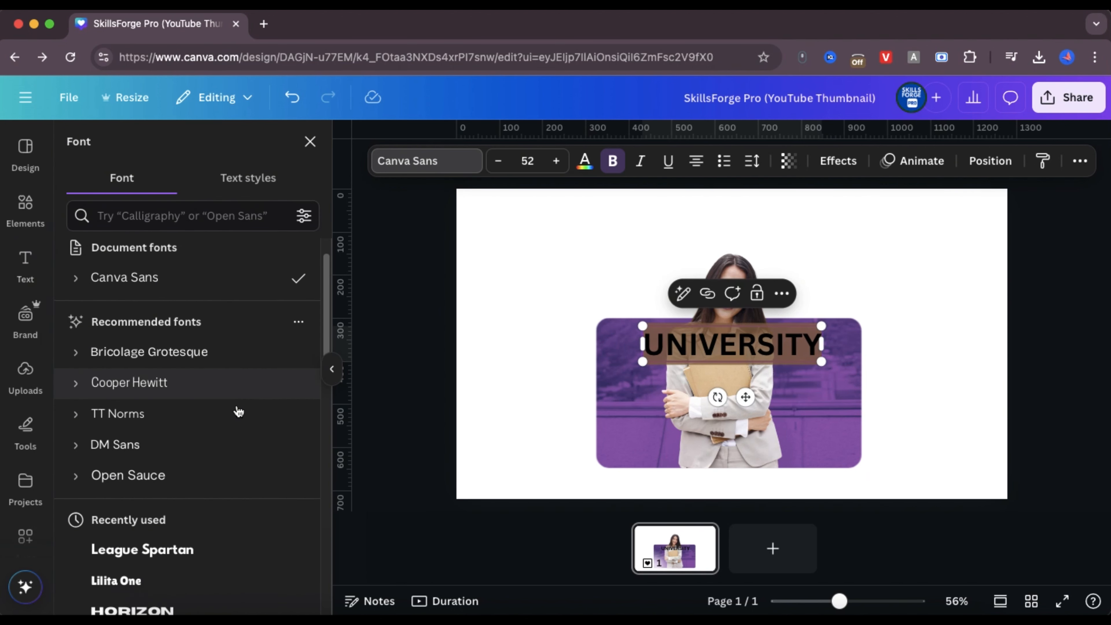
pyautogui.scroll(-4, 239, 411)
pyautogui.click(236, 403)
pyautogui.click(228, 367)
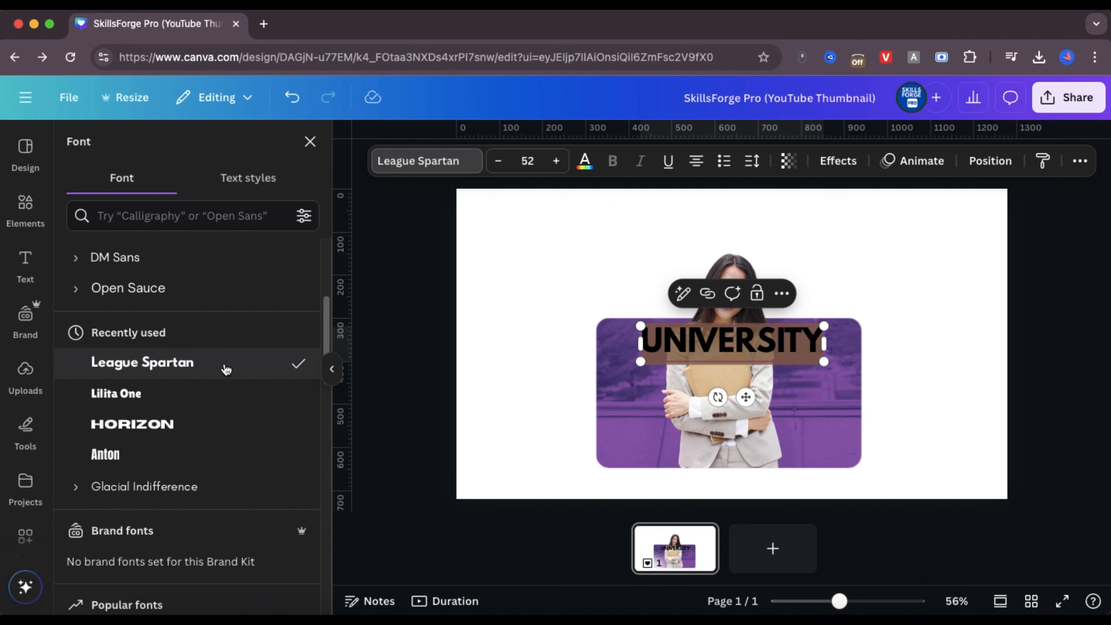
pyautogui.click(521, 161)
pyautogui.write('80')
pyautogui.press('Return')
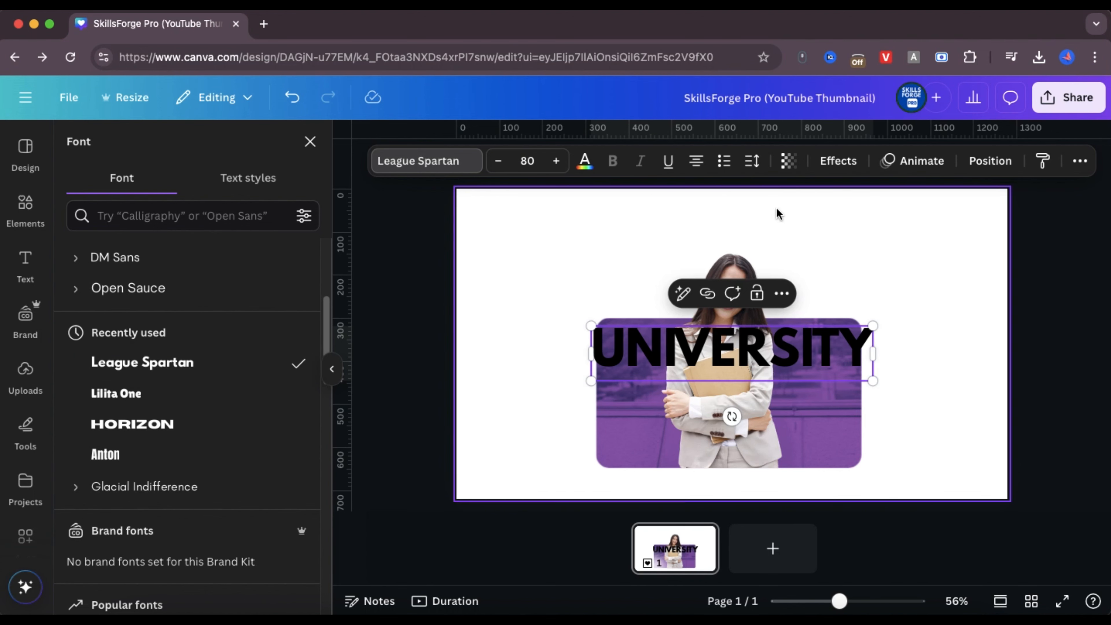
# Set the UNIVERSITY heading's font size to 75 and move it up so it overlaps the top of the woman's head
pyautogui.click(527, 161)
pyautogui.write('75')
pyautogui.press('Return')
pyautogui.click(920, 360)
pyautogui.moveTo(748, 353); pyautogui.dragTo(748, 262)
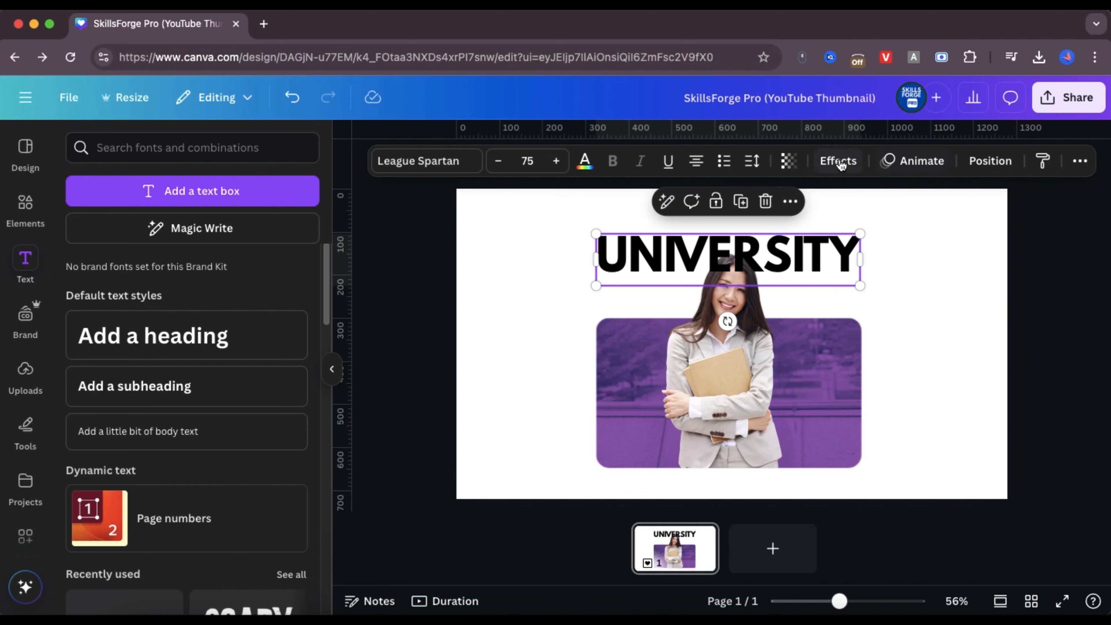
# Reorder the layers so the UNIVERSITY heading sits behind the woman's cutout
pyautogui.click(790, 201)
pyautogui.moveTo(799, 407)
pyautogui.click(683, 544)
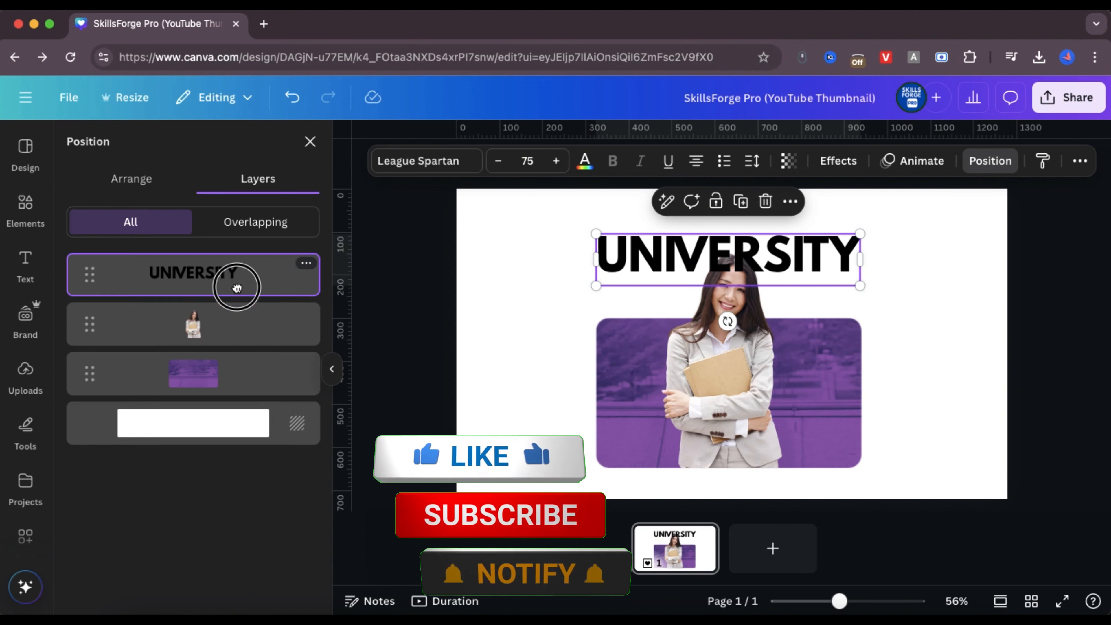
pyautogui.moveTo(236, 287); pyautogui.dragTo(237, 326)
# Try violet and then Magenta #cb6ce6 as the UNIVERSITY heading's text color
pyautogui.click(585, 161)
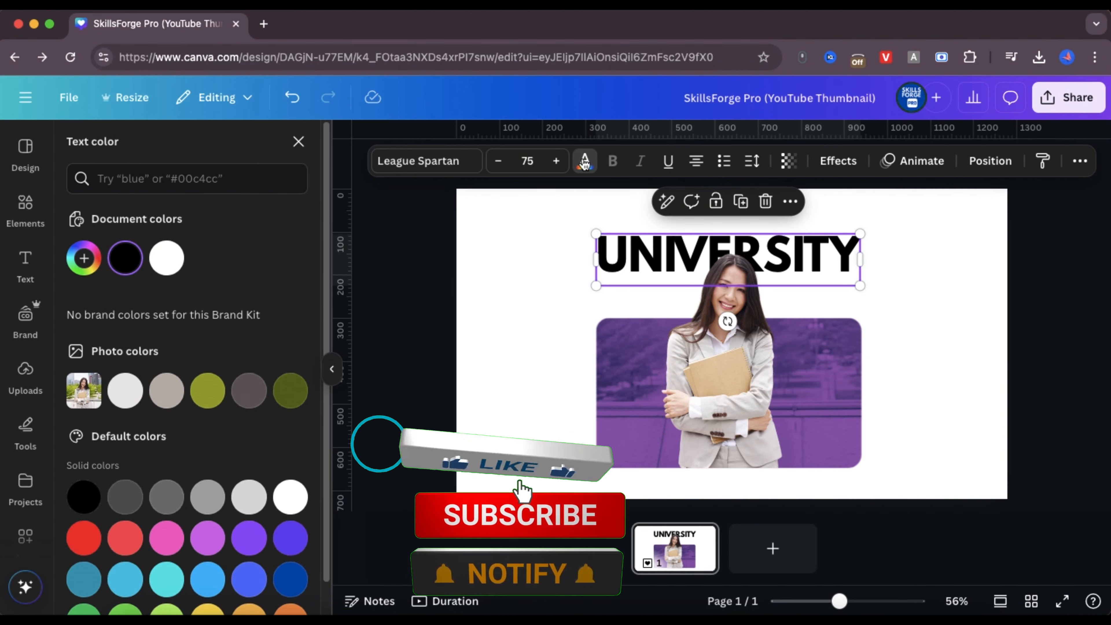
pyautogui.scroll(-1, 210, 482)
pyautogui.click(249, 503)
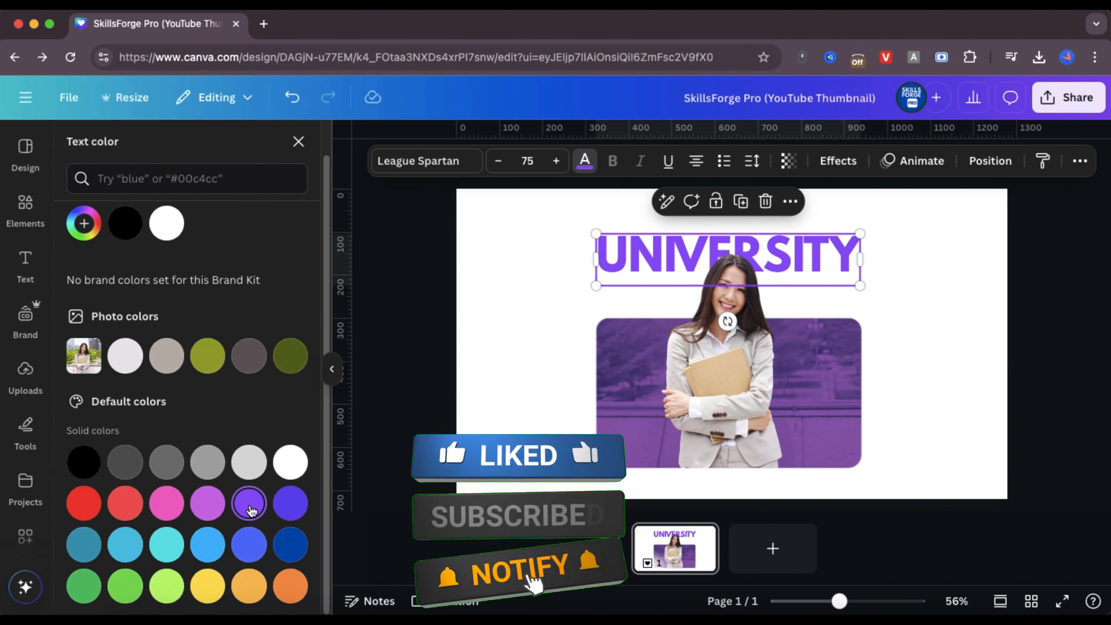
pyautogui.click(208, 503)
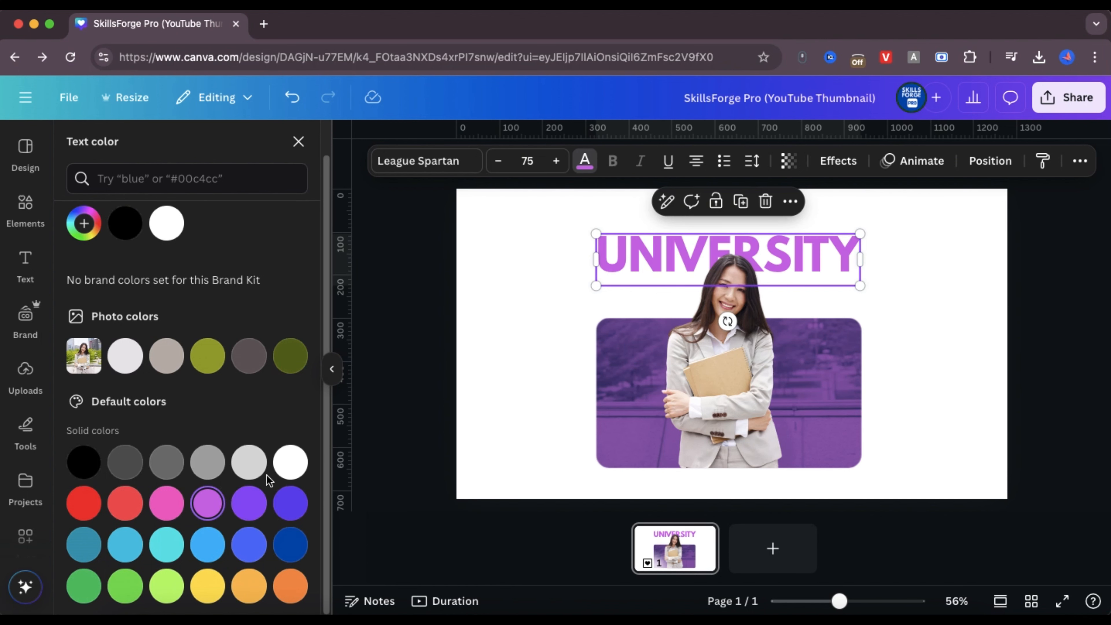
# Apply the violet background photo's colors to the page and nudge the UNIVERSITY heading slightly upward
pyautogui.rightClick(642, 415)
pyautogui.click(748, 559)
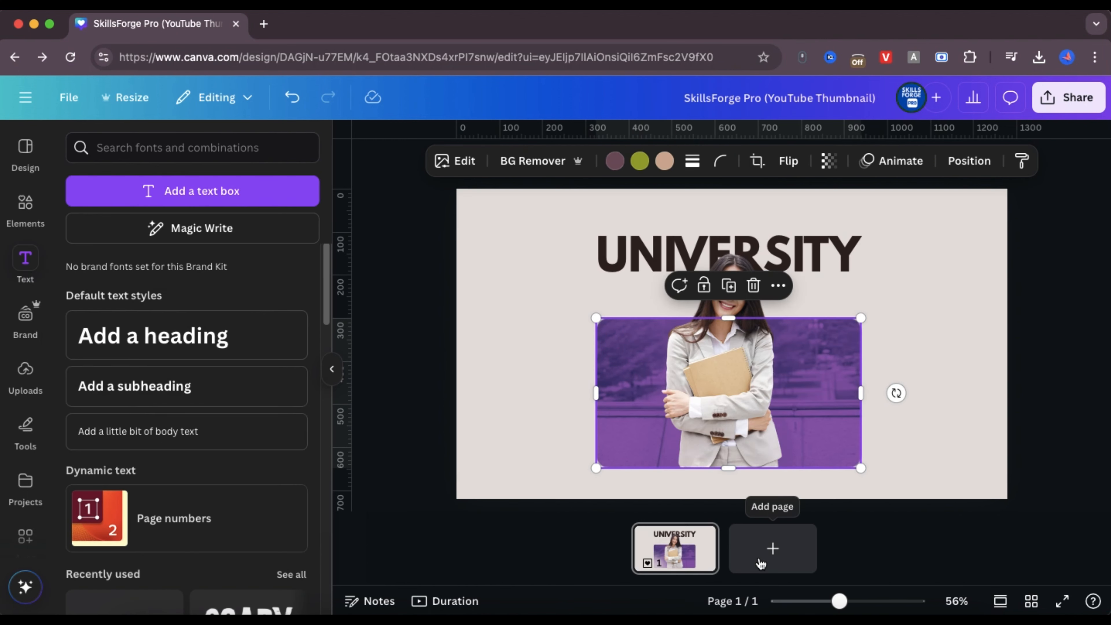
pyautogui.click(951, 285)
pyautogui.moveTo(803, 259); pyautogui.dragTo(803, 252)
pyautogui.click(918, 301)
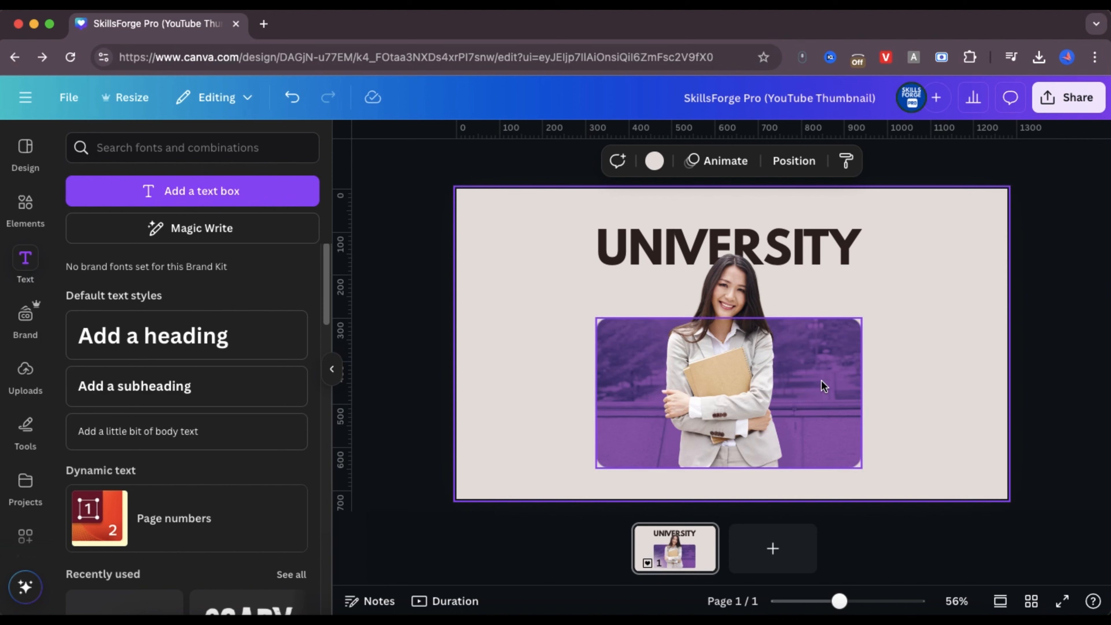
# Reapply the violet photo's colors to the page to get an olive-green color variation
pyautogui.rightClick(824, 386)
pyautogui.click(955, 558)
pyautogui.click(925, 302)
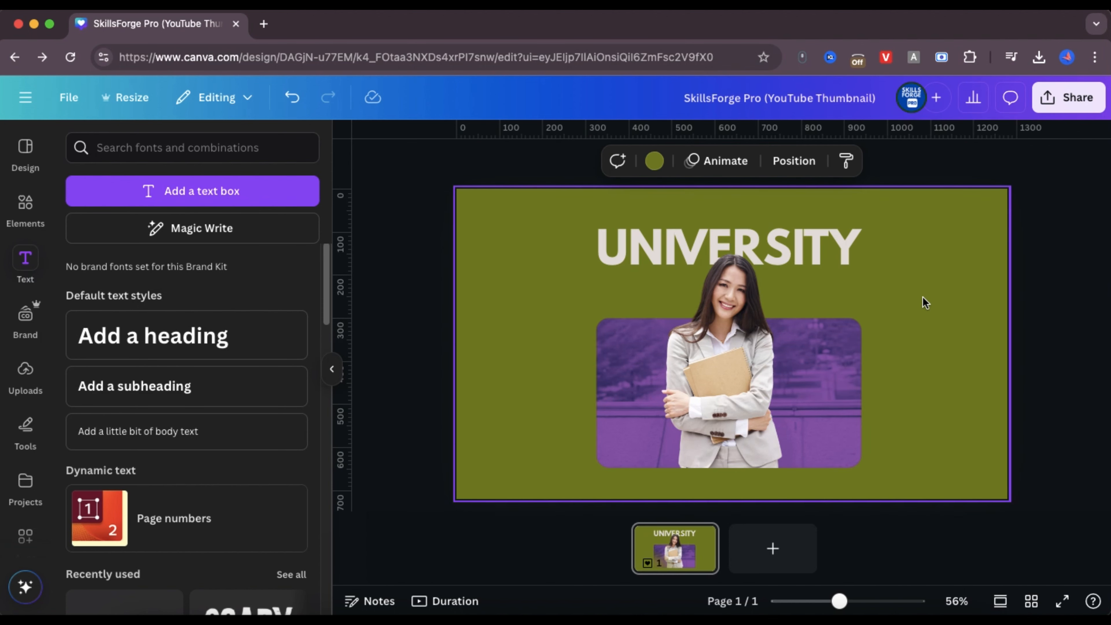
# Try the violet-to-cyan gradient on the page background, and settle on the teal-to-green gradient
pyautogui.click(654, 161)
pyautogui.scroll(-5, 248, 392)
pyautogui.click(250, 545)
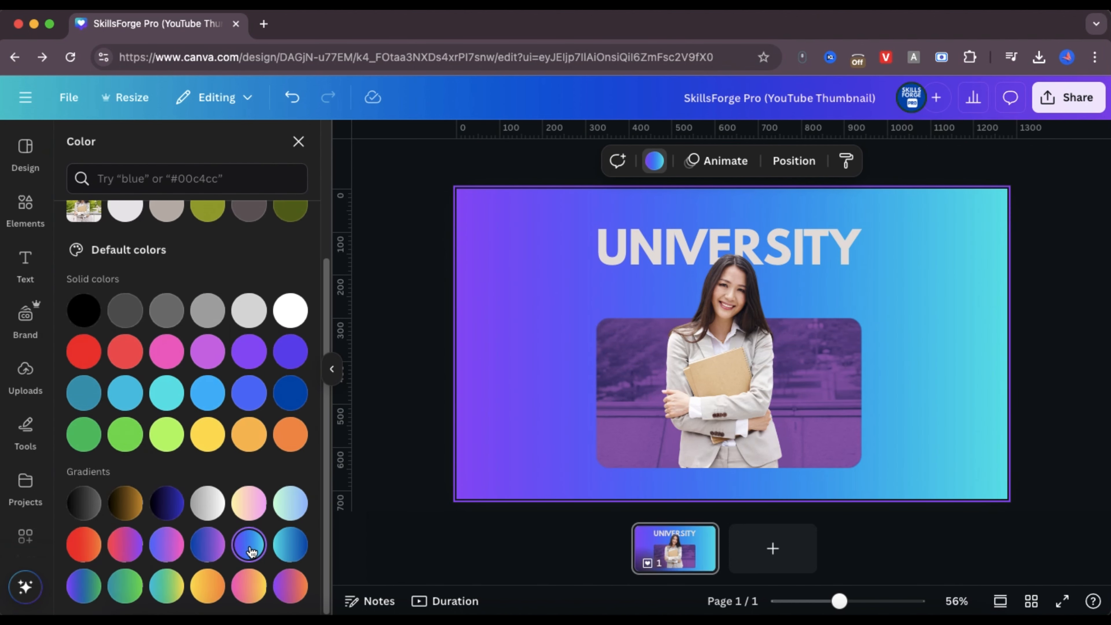
pyautogui.click(117, 593)
# Change the UNIVERSITY heading's text color to white
pyautogui.doubleClick(795, 246)
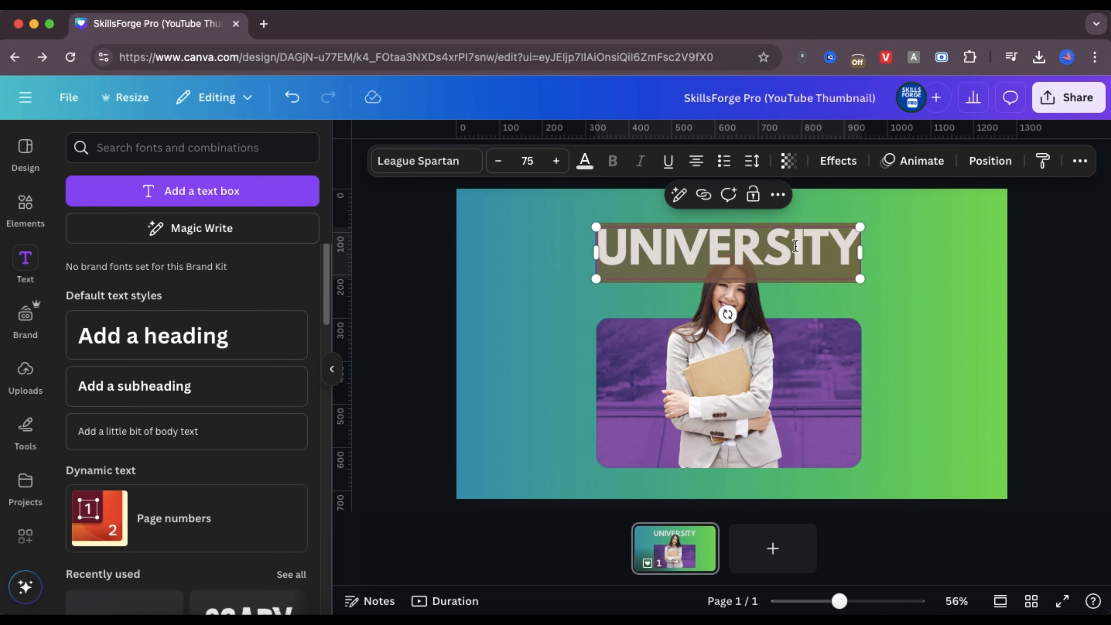
pyautogui.click(580, 163)
pyautogui.click(290, 496)
pyautogui.click(915, 310)
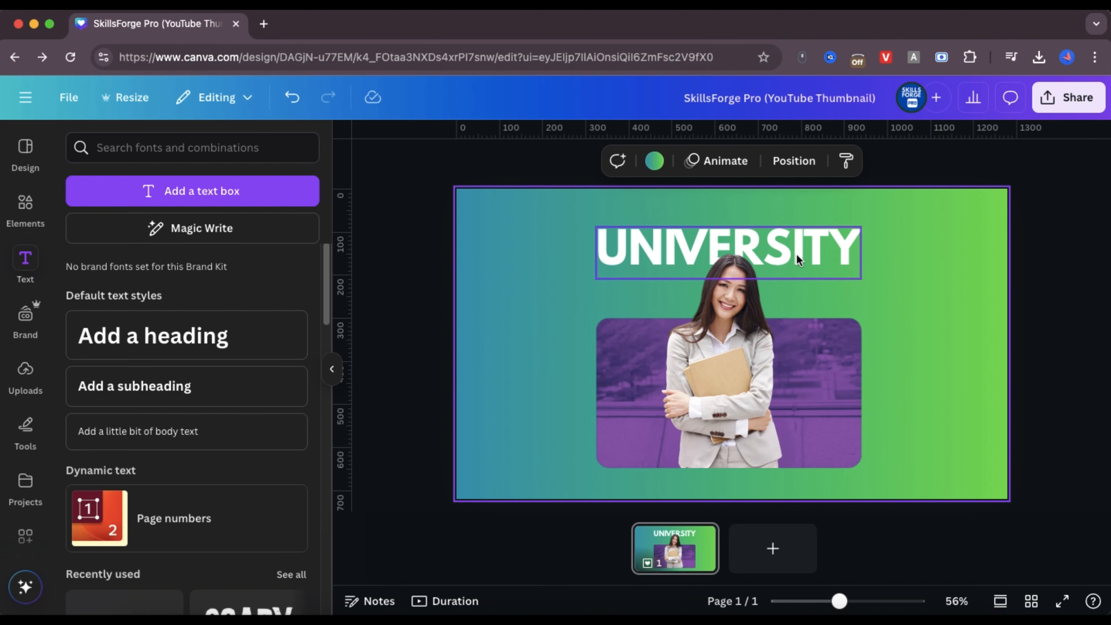
# Extend the violet background photo's upper edge to just below the UNIVERSITY heading's text box
pyautogui.click(725, 321)
pyautogui.moveTo(725, 318); pyautogui.dragTo(722, 294)
pyautogui.click(808, 248)
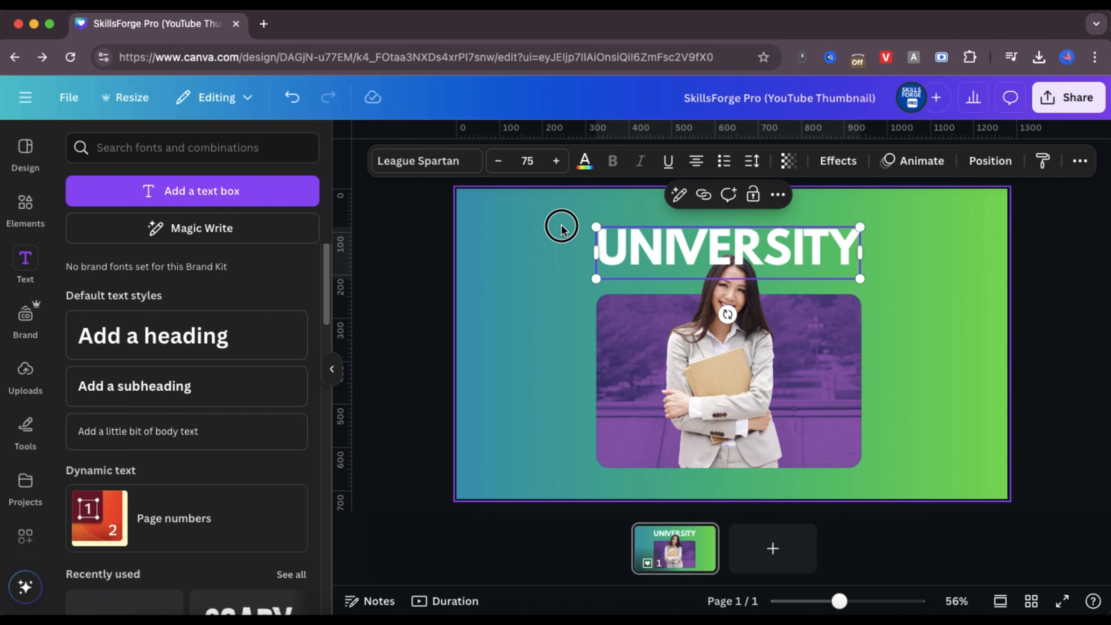
pyautogui.click(561, 226)
# Try a black Shadow effect and the Lift effect on the UNIVERSITY heading
pyautogui.click(716, 236)
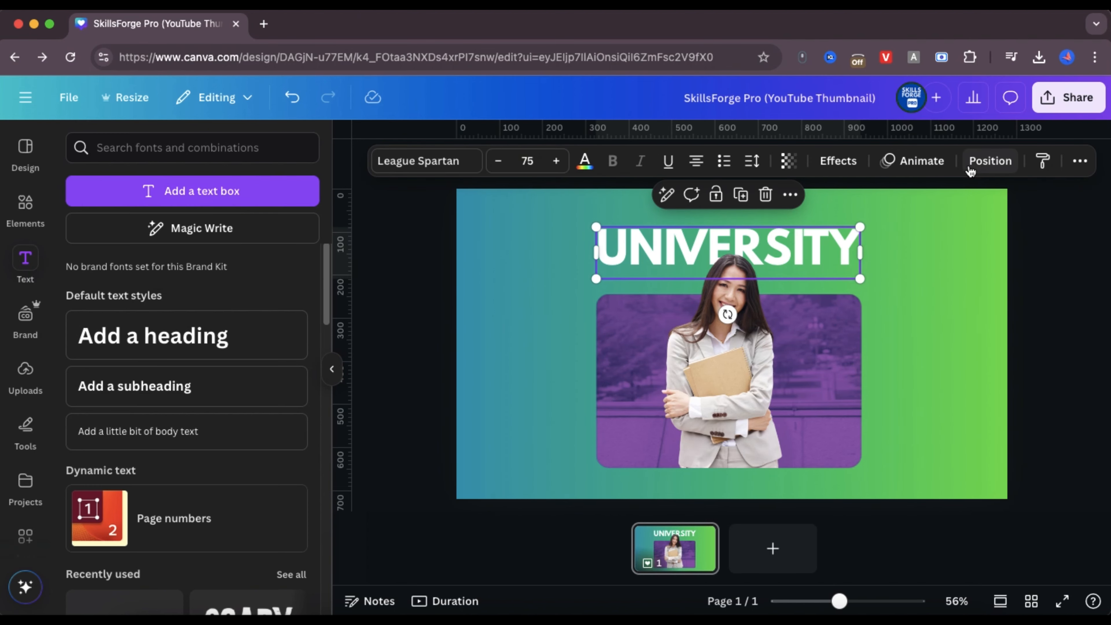
pyautogui.click(838, 161)
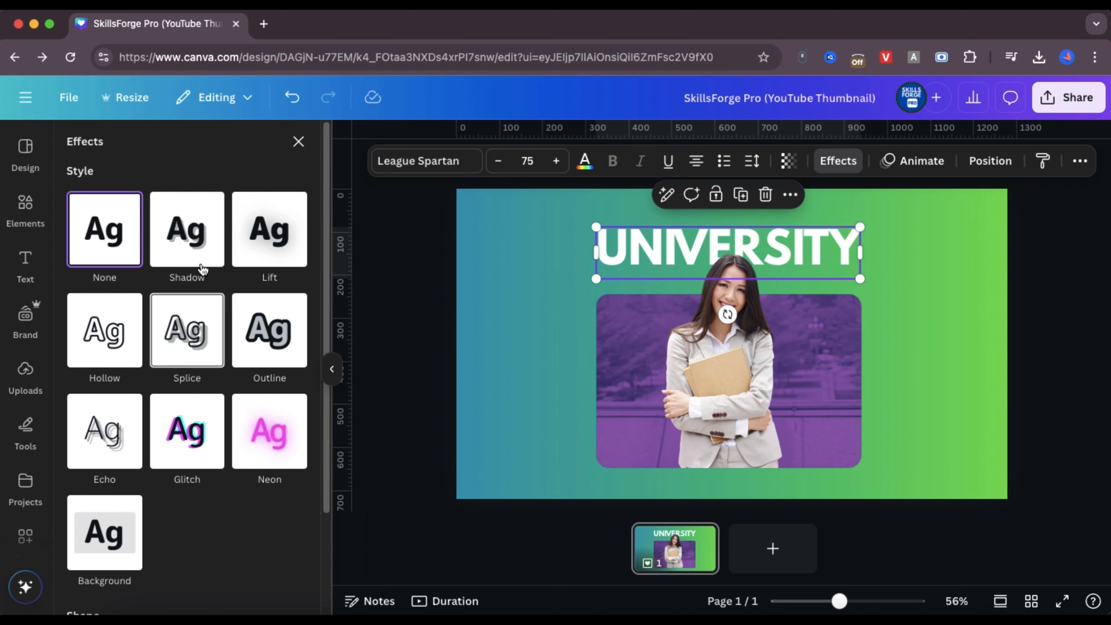
pyautogui.click(199, 247)
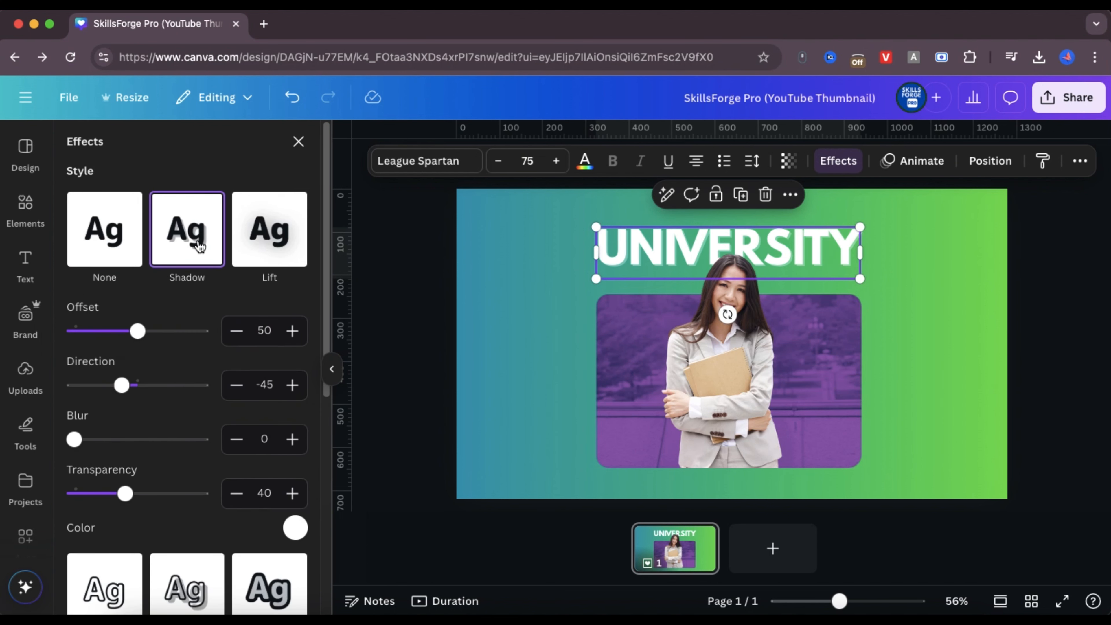
pyautogui.click(295, 528)
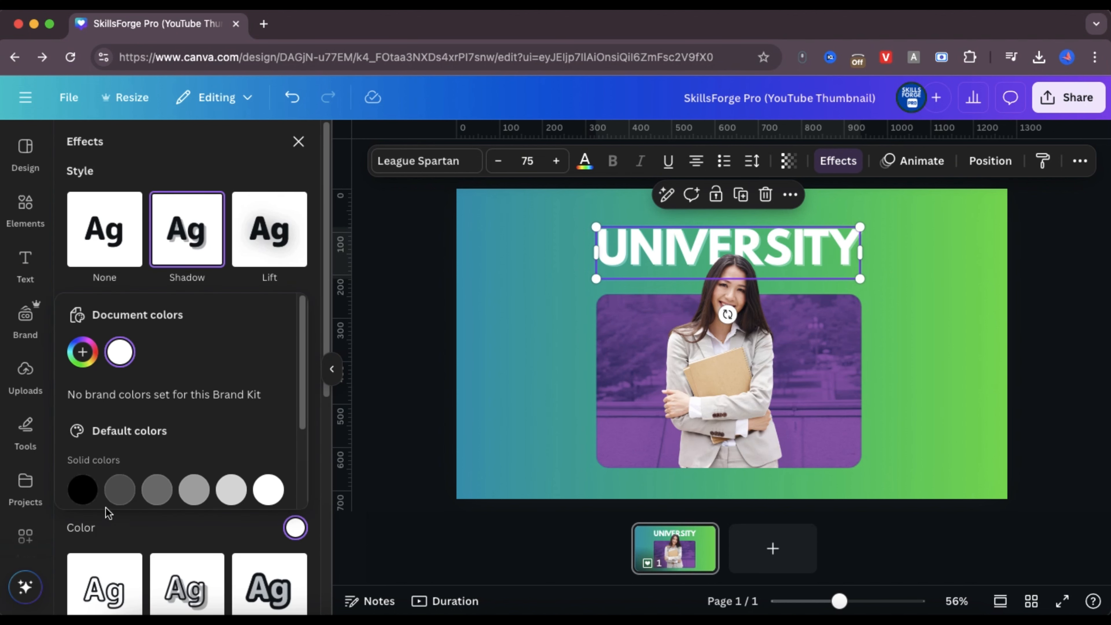
pyautogui.click(81, 490)
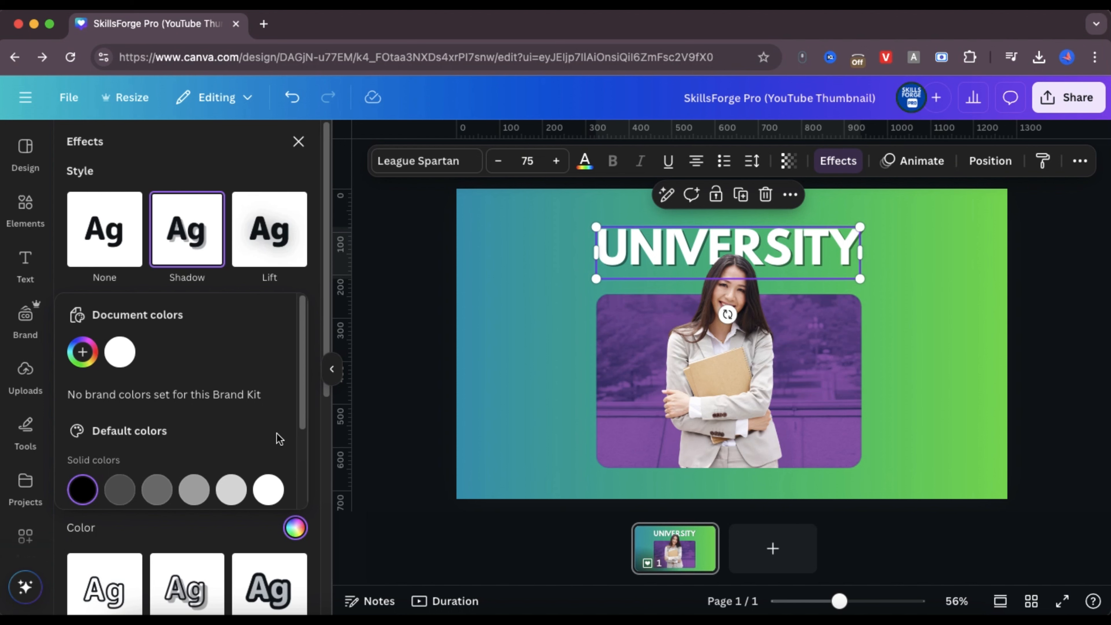
pyautogui.click(290, 254)
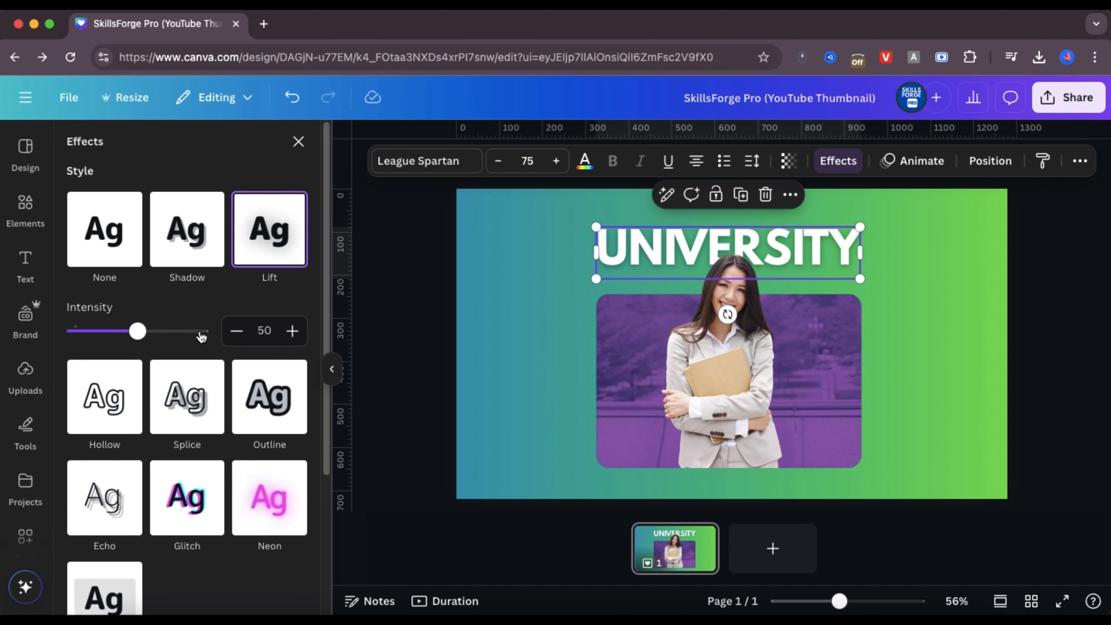
# Apply the Shadow effect to the UNIVERSITY heading with black as the shadow color
pyautogui.click(205, 249)
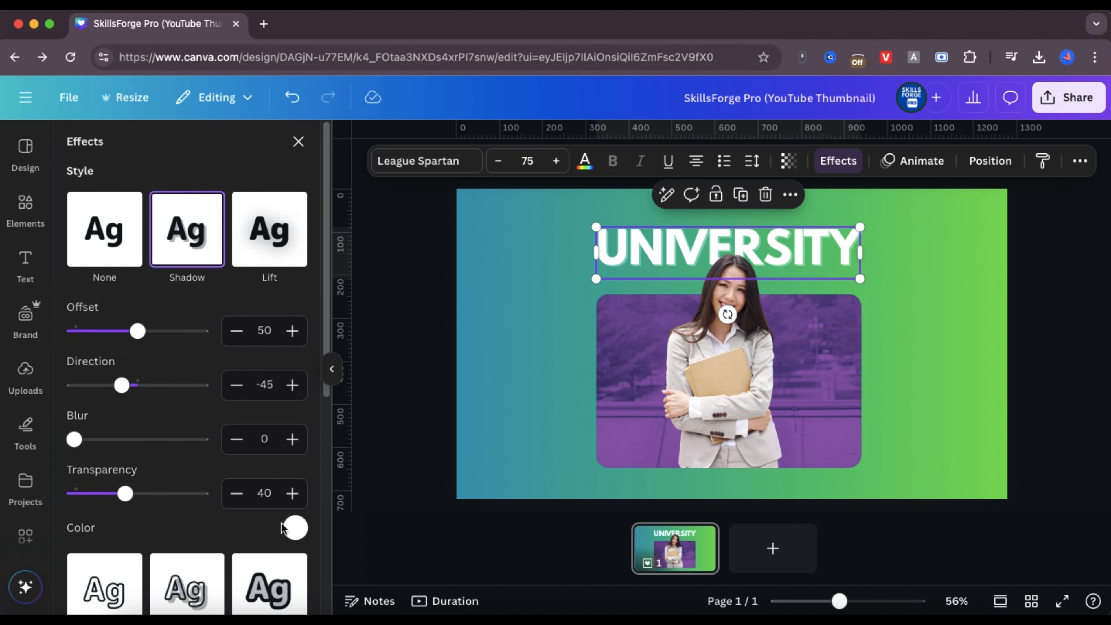
pyautogui.click(297, 529)
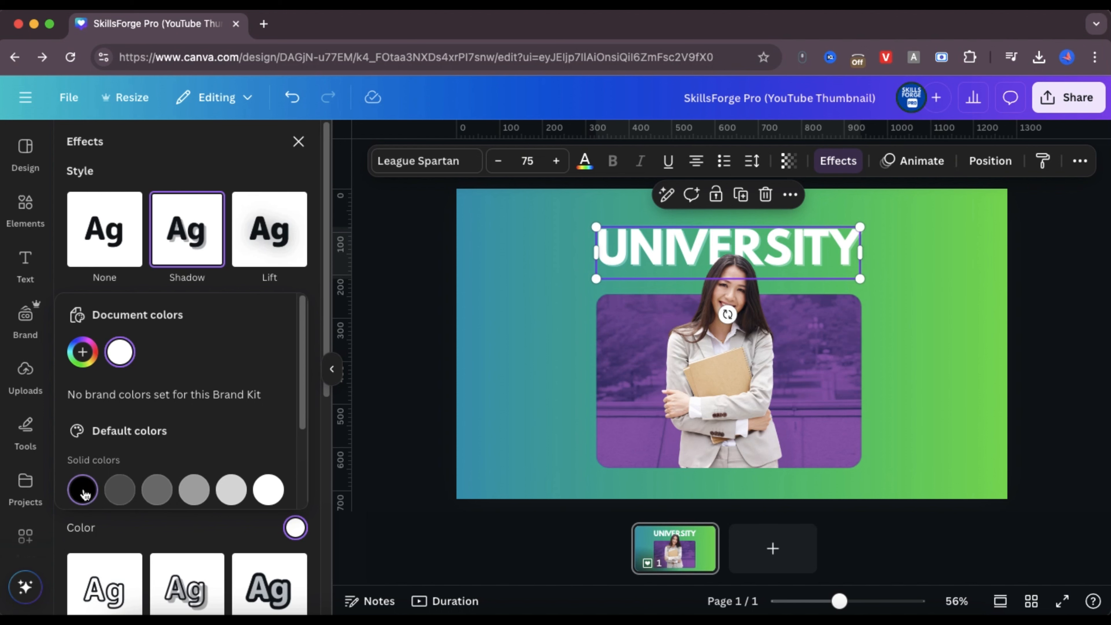
pyautogui.click(85, 493)
pyautogui.click(158, 540)
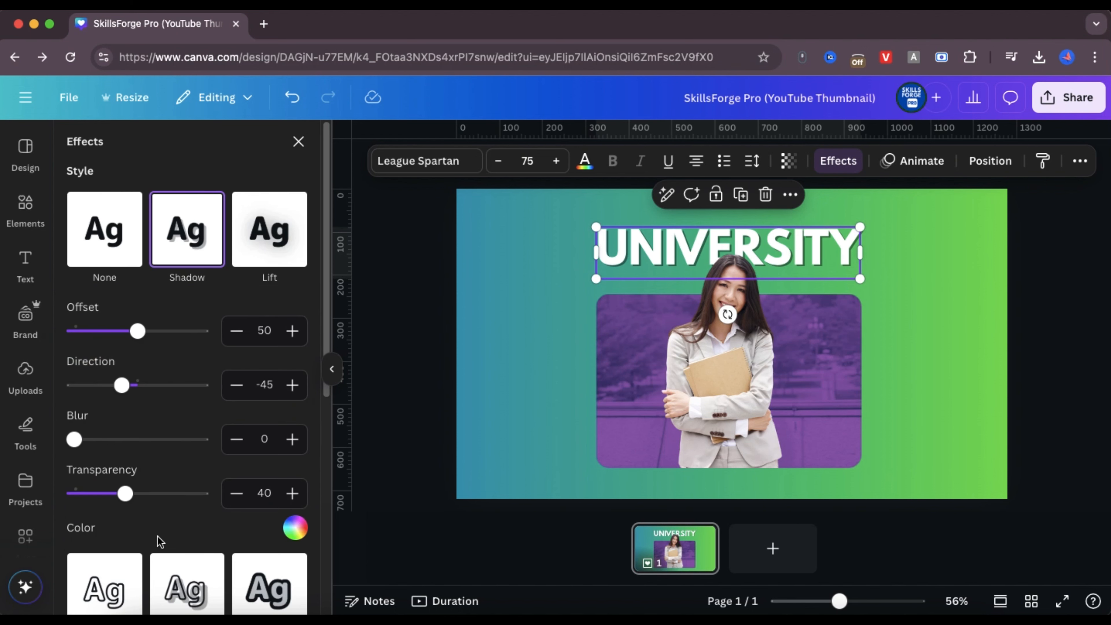
pyautogui.click(296, 530)
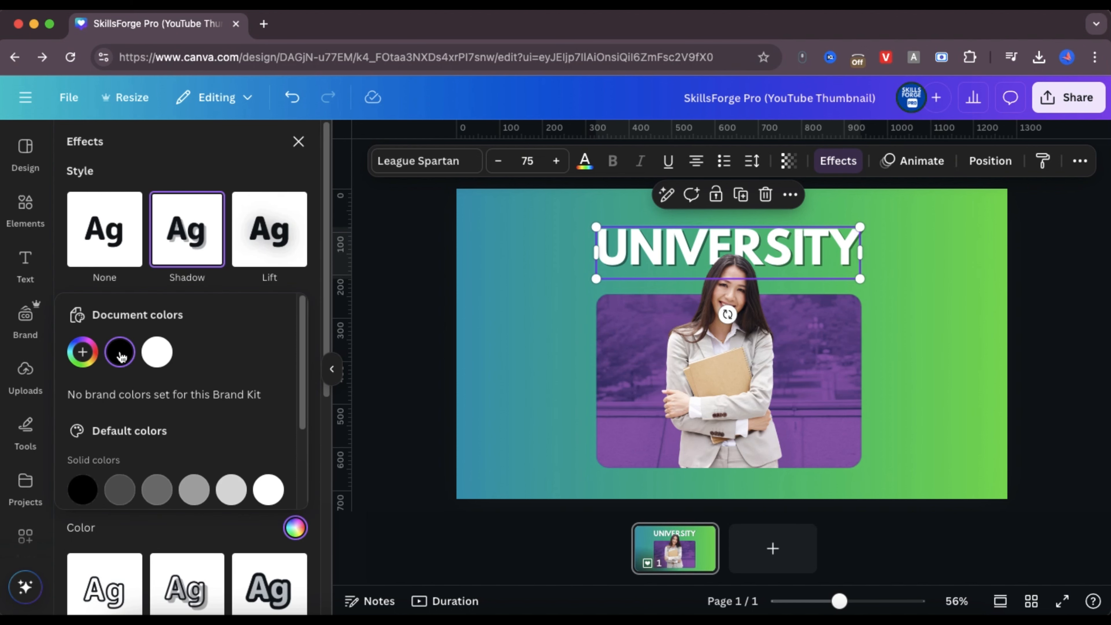
pyautogui.click(212, 542)
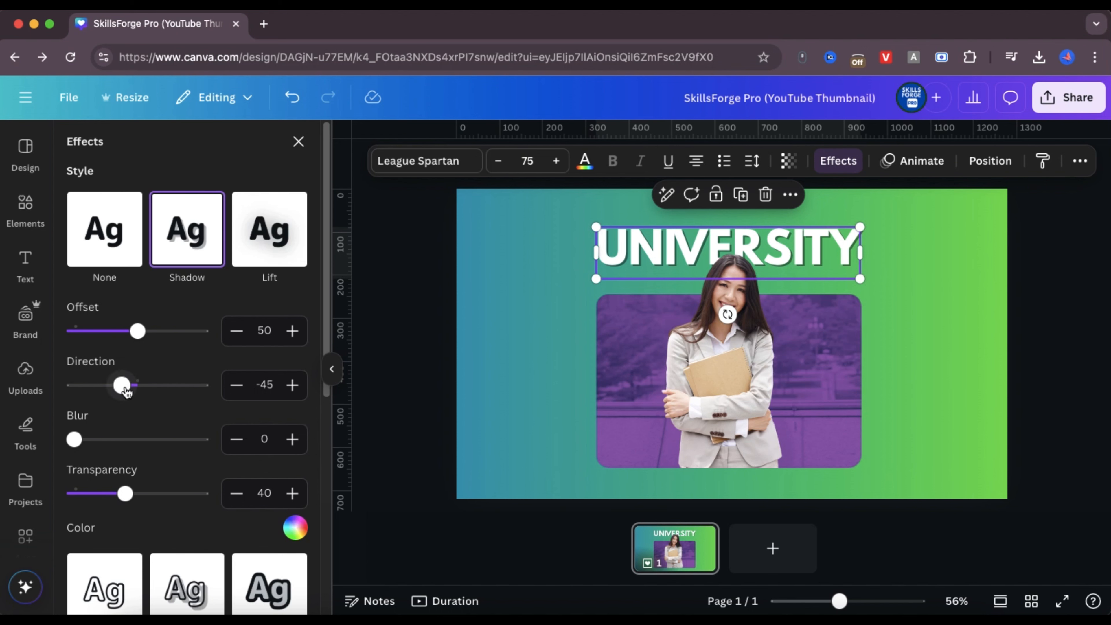
# Set the heading shadow's direction to -28 and its offset to 99, and deselect the heading
pyautogui.moveTo(125, 391); pyautogui.dragTo(129, 390)
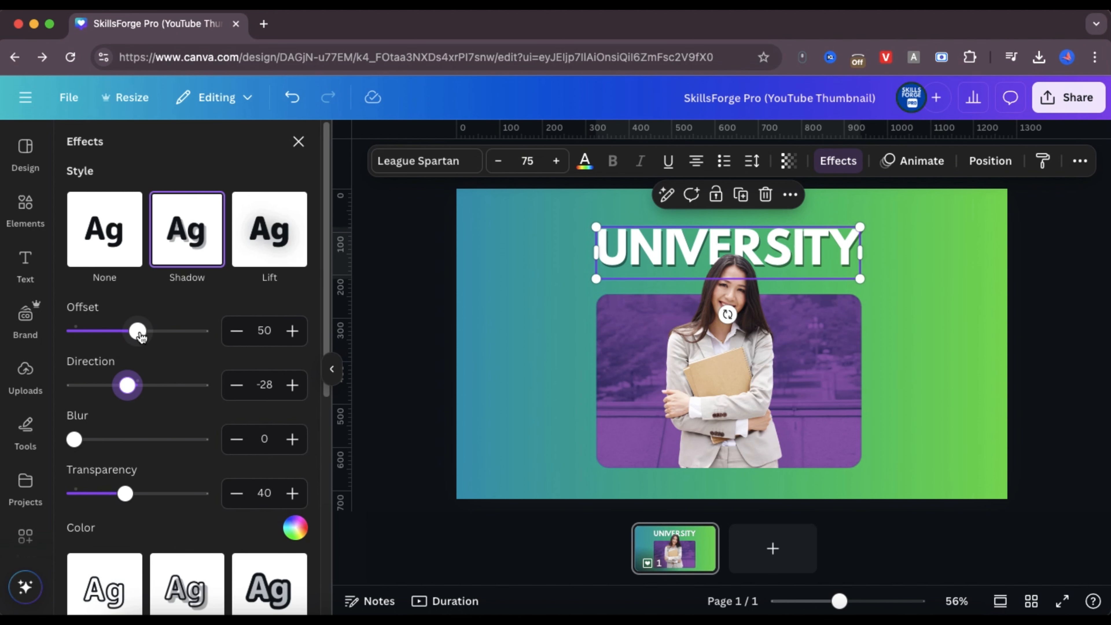
pyautogui.moveTo(140, 335); pyautogui.dragTo(202, 337)
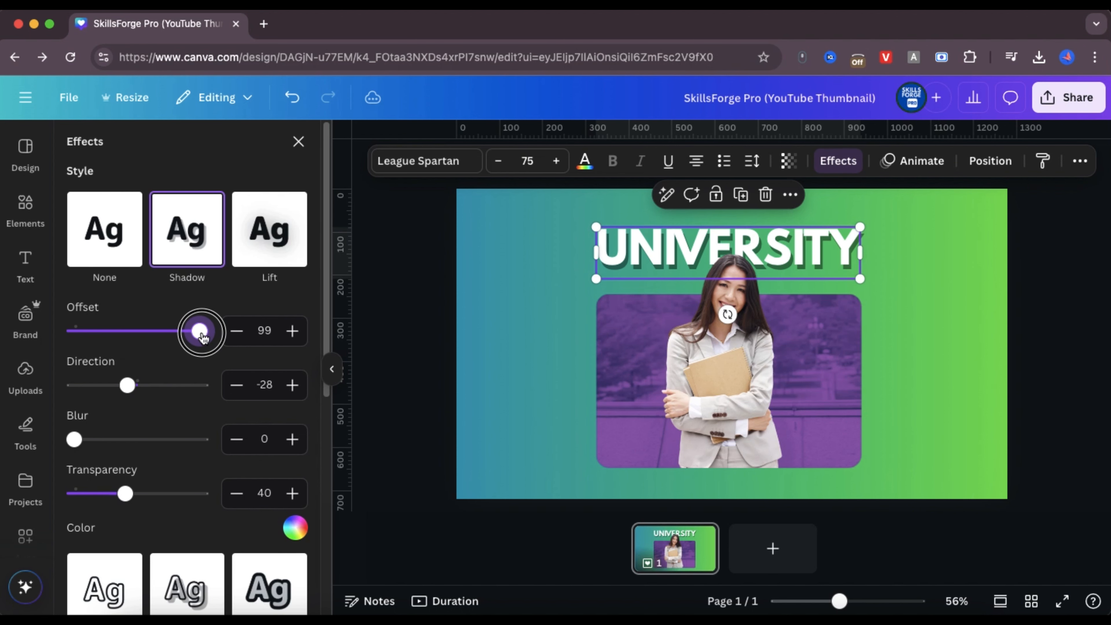
pyautogui.click(932, 354)
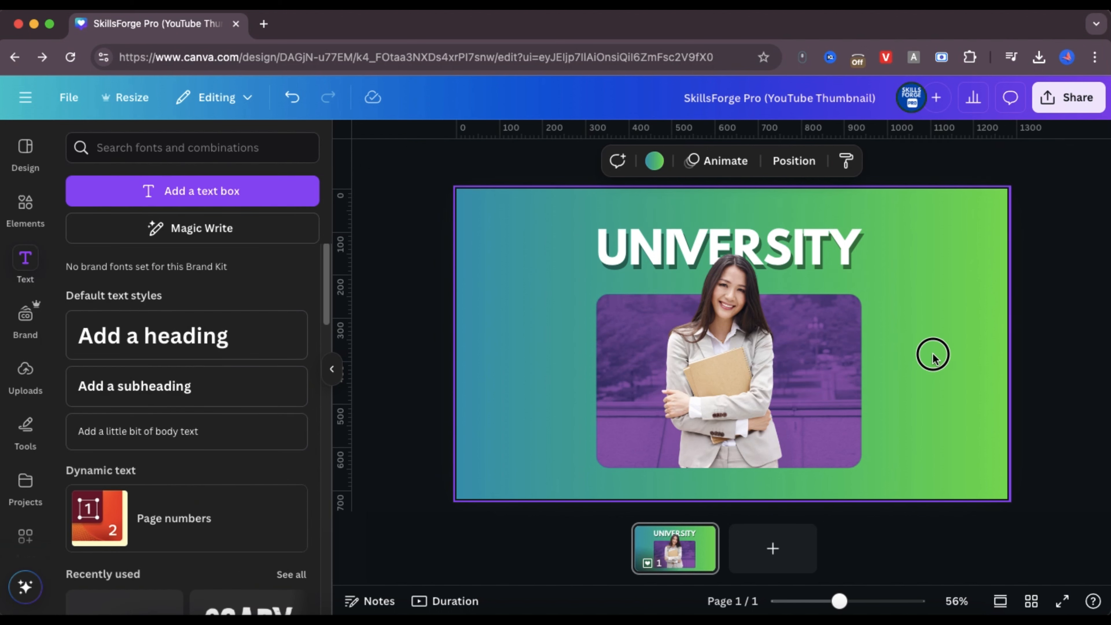